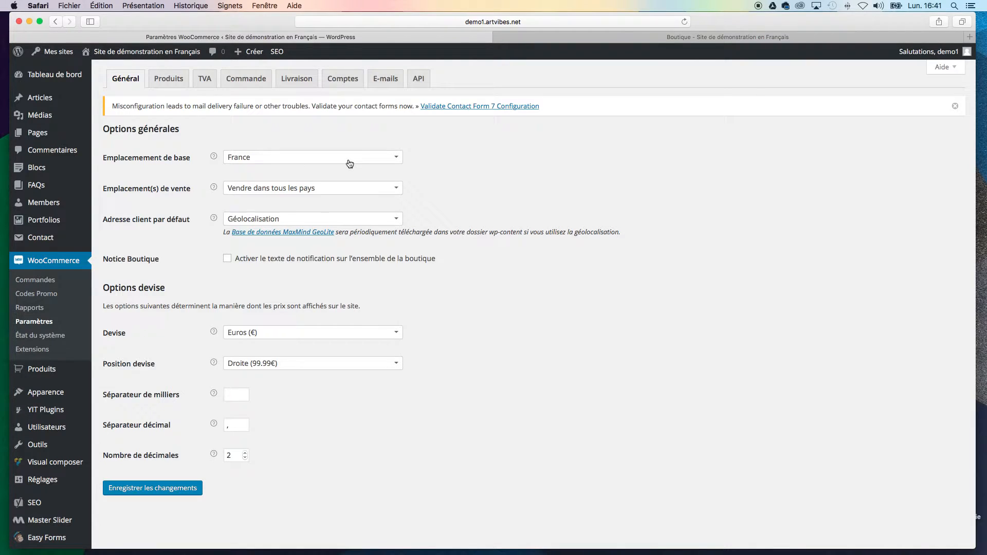
# Step: Examine the choices for selling location and currency position in the general store settings
pyautogui.click(341, 190)
pyautogui.click(503, 191)
pyautogui.click(291, 366)
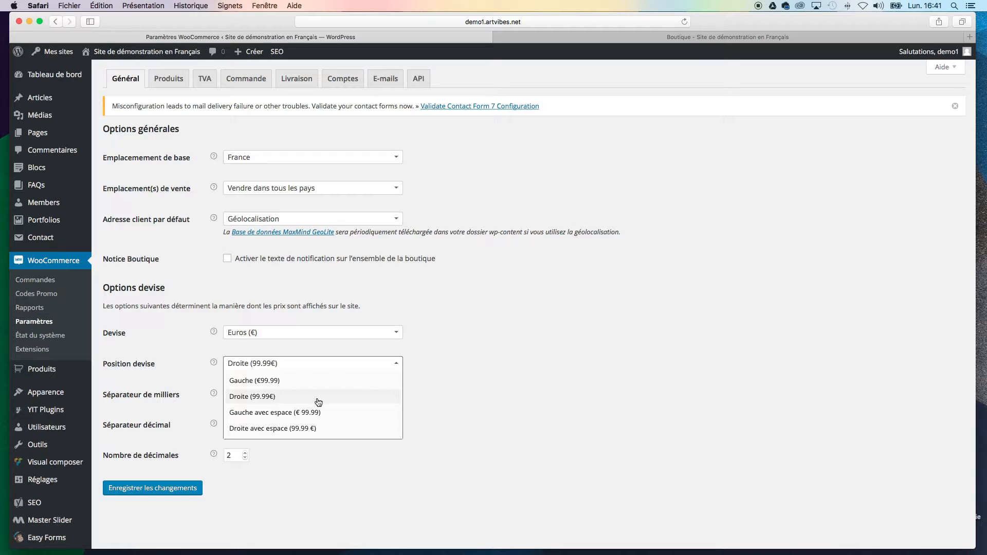
pyautogui.click(557, 383)
pyautogui.click(452, 443)
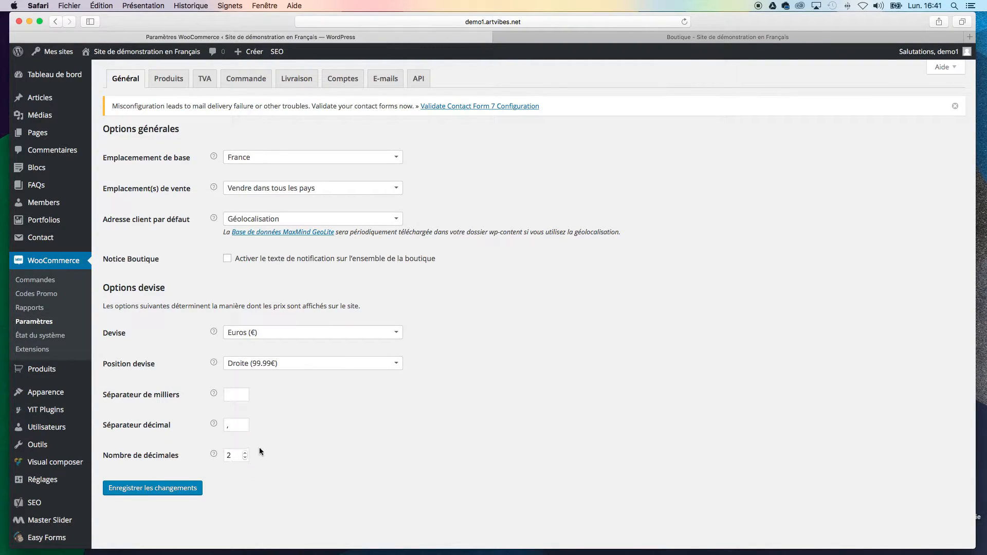
# Step: Examine the product settings for units and review ratings, including the "acheteur certifié" label and the restriction of reviews to verified buyers
pyautogui.click(169, 78)
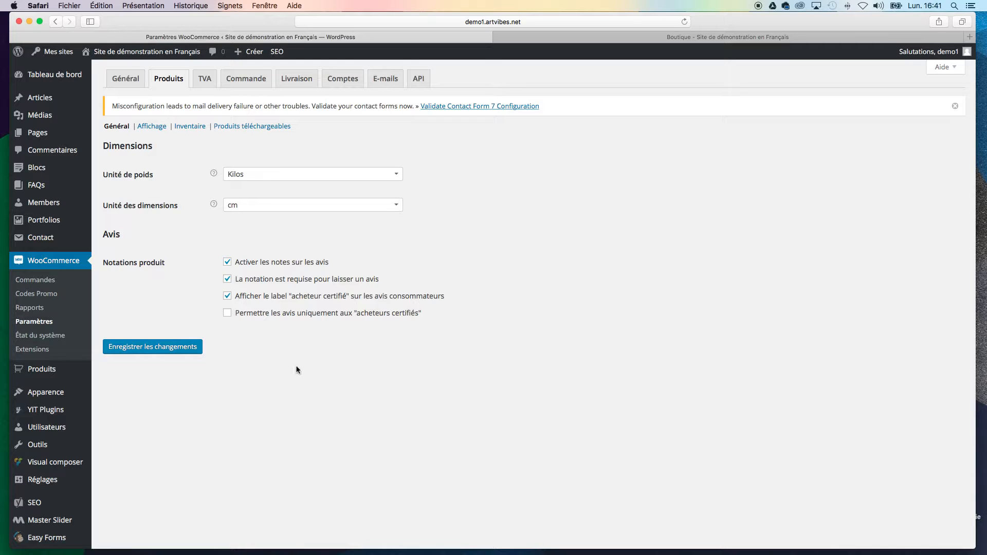
pyautogui.moveTo(111, 268); pyautogui.dragTo(180, 267)
pyautogui.click(191, 269)
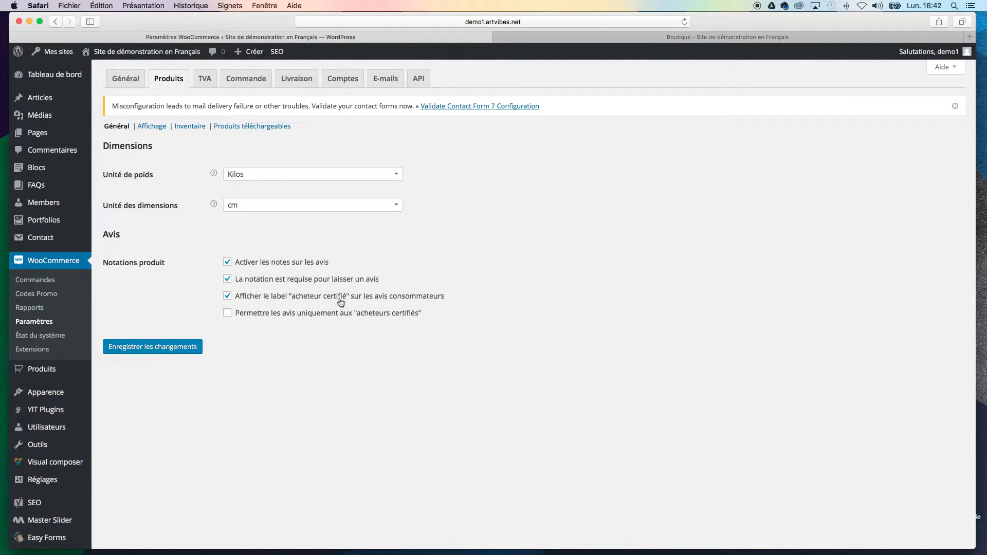
pyautogui.moveTo(256, 297); pyautogui.dragTo(288, 299)
pyautogui.click(489, 307)
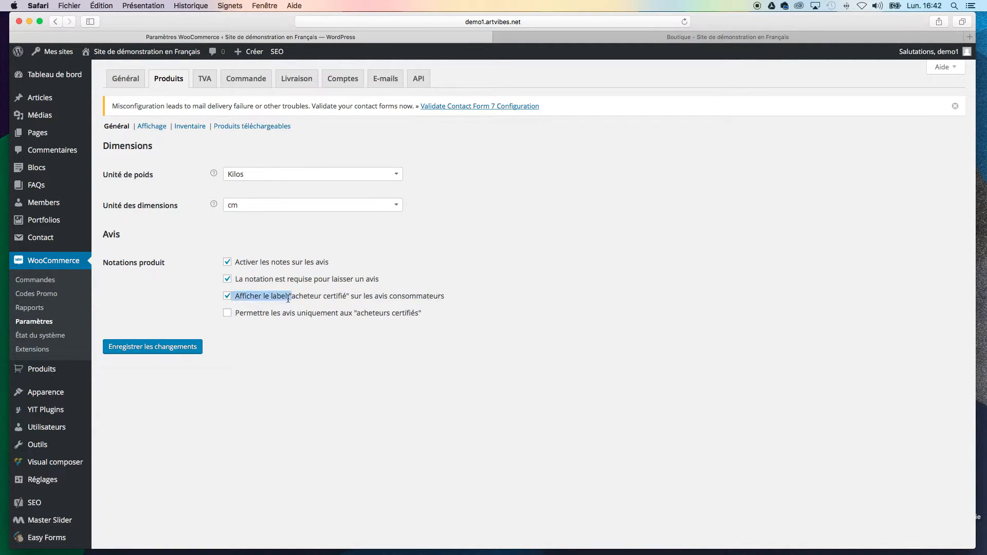
pyautogui.click(288, 297)
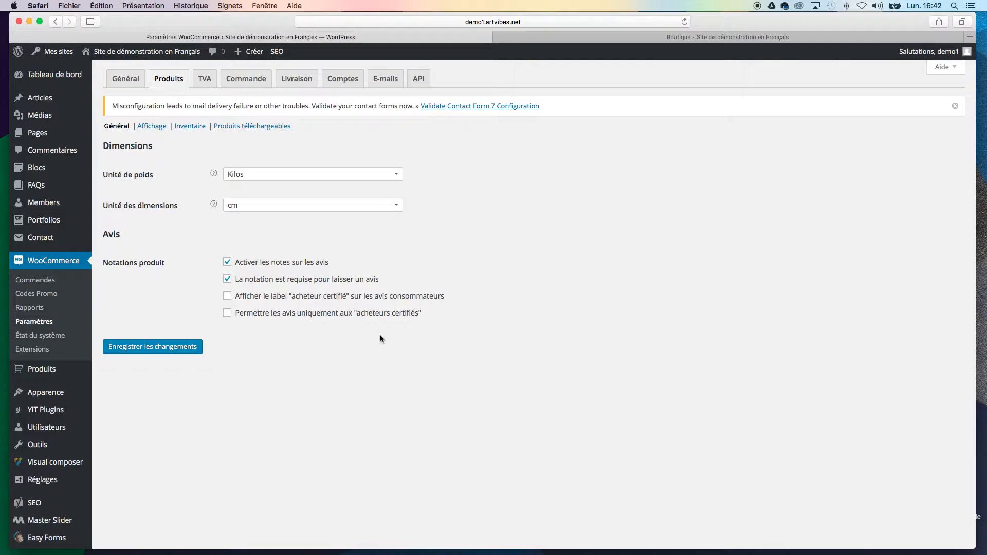
pyautogui.click(227, 296)
pyautogui.moveTo(254, 315); pyautogui.dragTo(232, 315)
pyautogui.click(459, 326)
# Step: Review the product display settings for the shop page, default sorting, cart behaviour and product image sizes
pyautogui.click(154, 127)
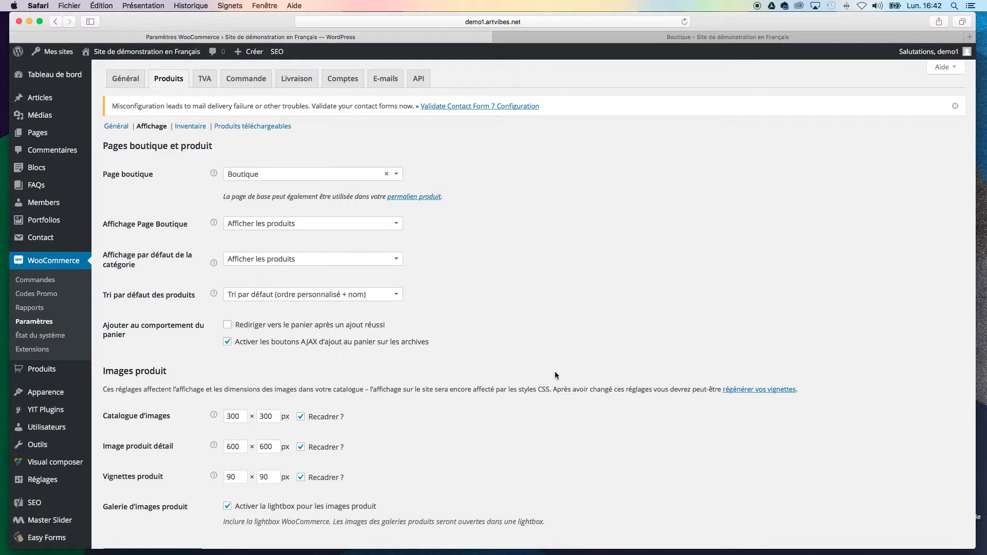
pyautogui.scroll(-3, 503, 449)
pyautogui.scroll(3, 503, 450)
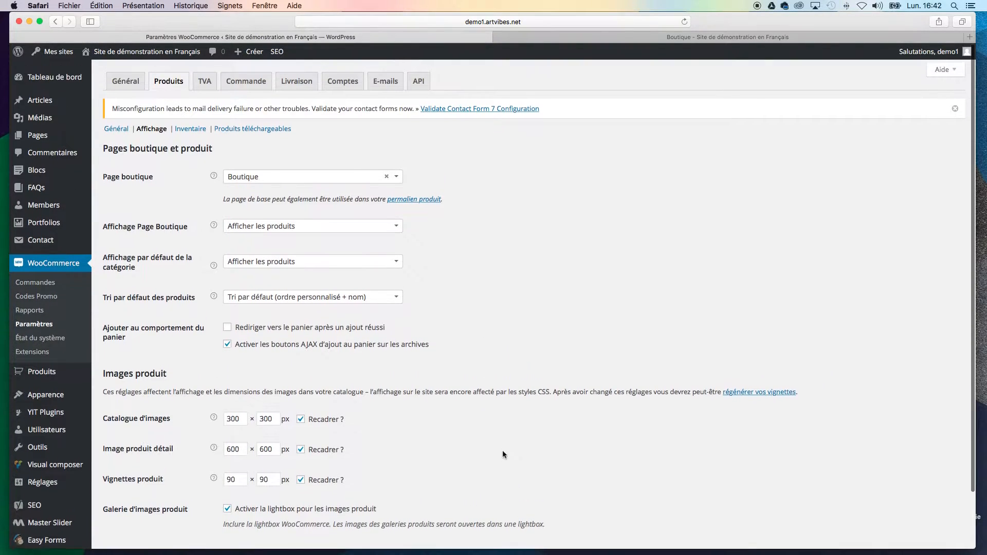
# Step: Show the product inventory settings and check the recipient address for stock notifications
pyautogui.click(205, 79)
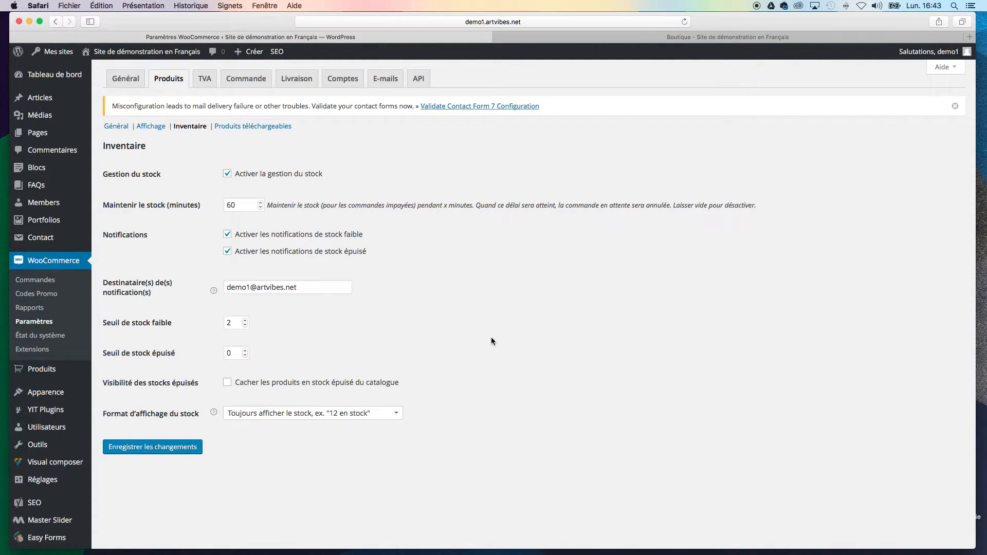
pyautogui.tripleClick(230, 287)
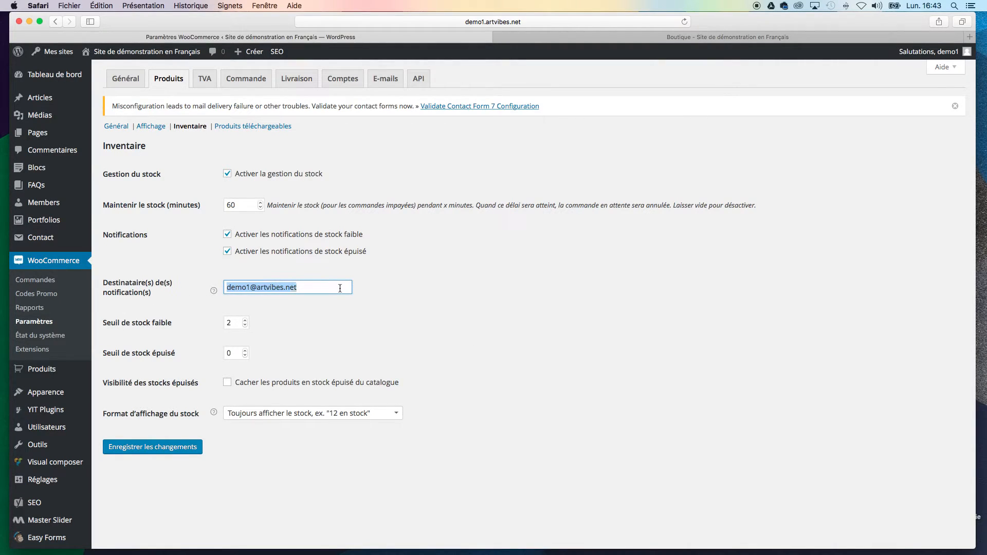
pyautogui.click(239, 288)
pyautogui.moveTo(227, 287); pyautogui.dragTo(304, 289)
pyautogui.click(321, 293)
# Step: Set the low stock threshold (Seuil de stock faible) to 1 and save the inventory settings
pyautogui.click(243, 326)
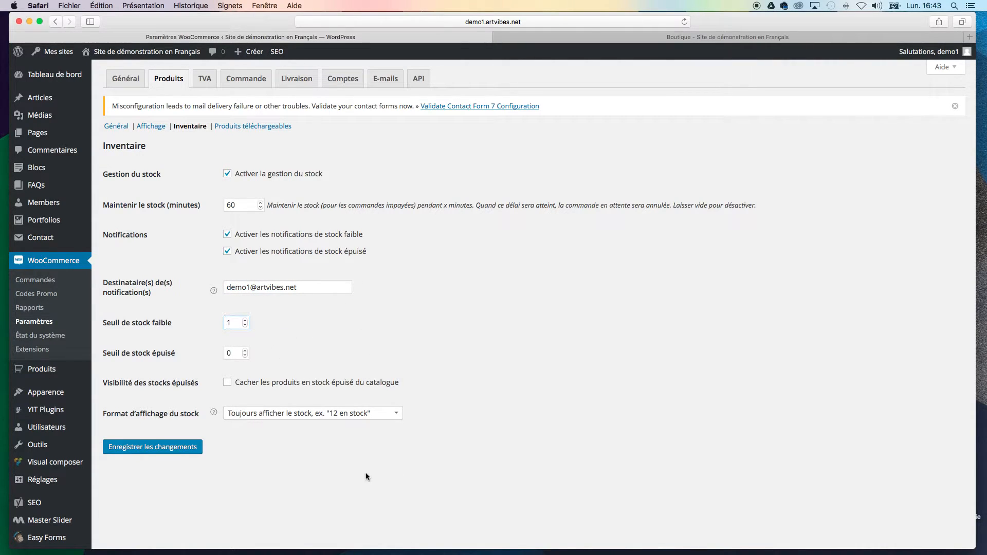
pyautogui.moveTo(173, 323); pyautogui.dragTo(104, 324)
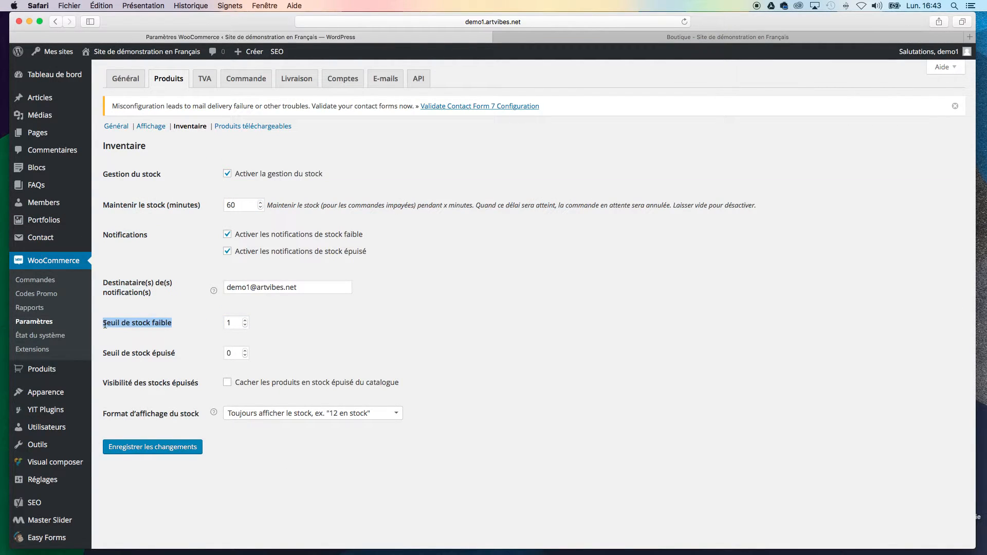
pyautogui.click(100, 323)
pyautogui.moveTo(172, 320); pyautogui.dragTo(93, 324)
pyautogui.click(111, 331)
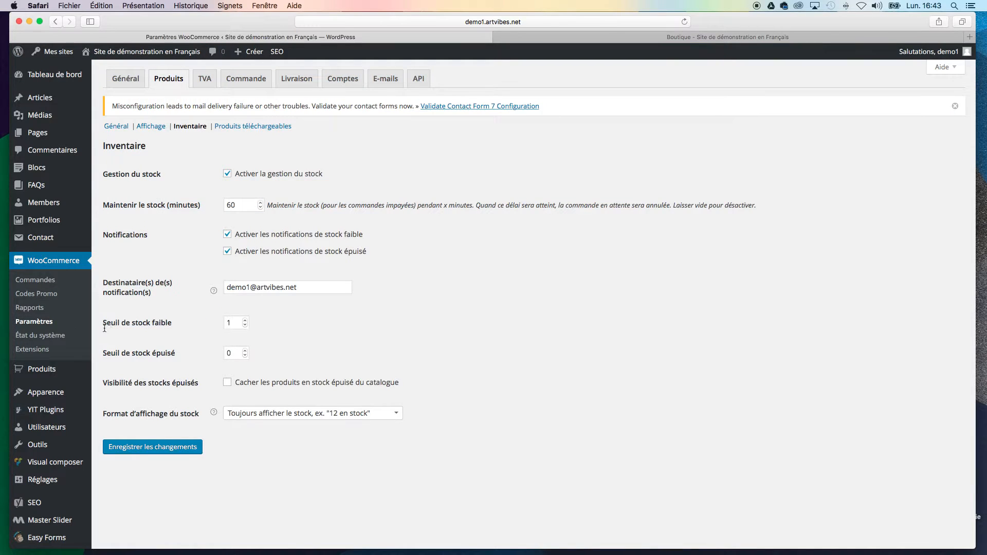
pyautogui.tripleClick(104, 328)
pyautogui.click(266, 484)
pyautogui.click(153, 448)
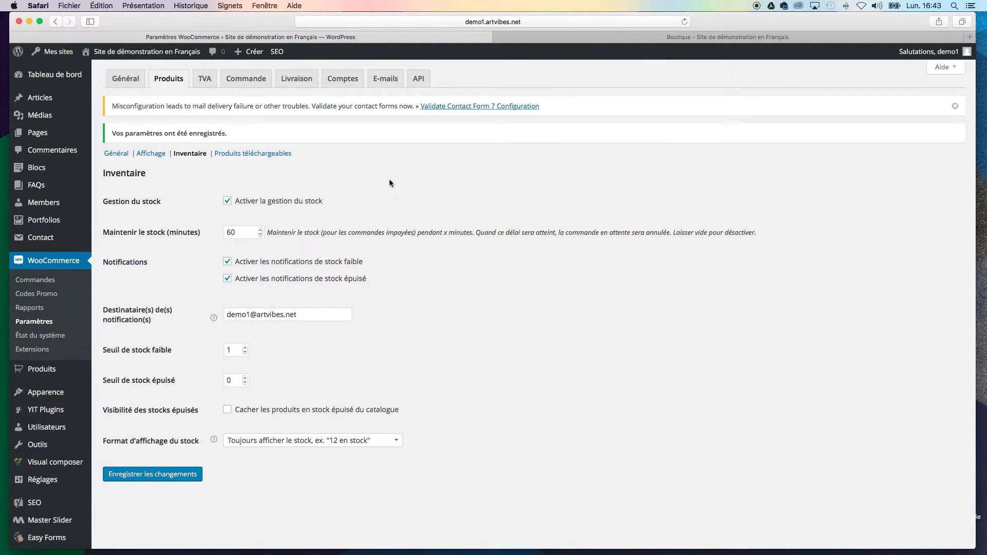
# Step: Review the TVA options, including tax-inclusive price entry, additional tax classes and price display
pyautogui.click(205, 82)
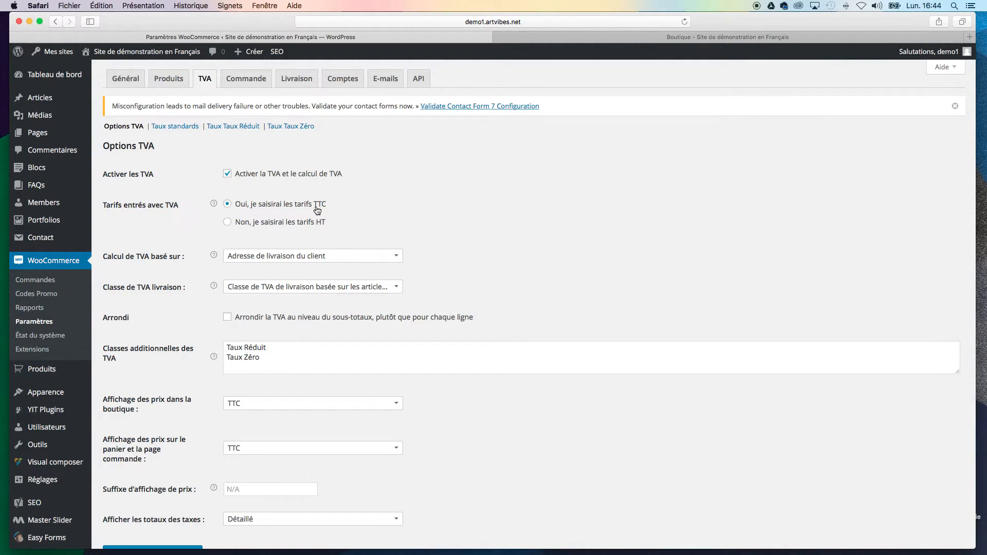
pyautogui.click(267, 351)
pyautogui.moveTo(291, 351); pyautogui.dragTo(195, 345)
pyautogui.click(122, 352)
pyautogui.click(130, 360)
pyautogui.moveTo(55, 375)
pyautogui.scroll(-3, 554, 263)
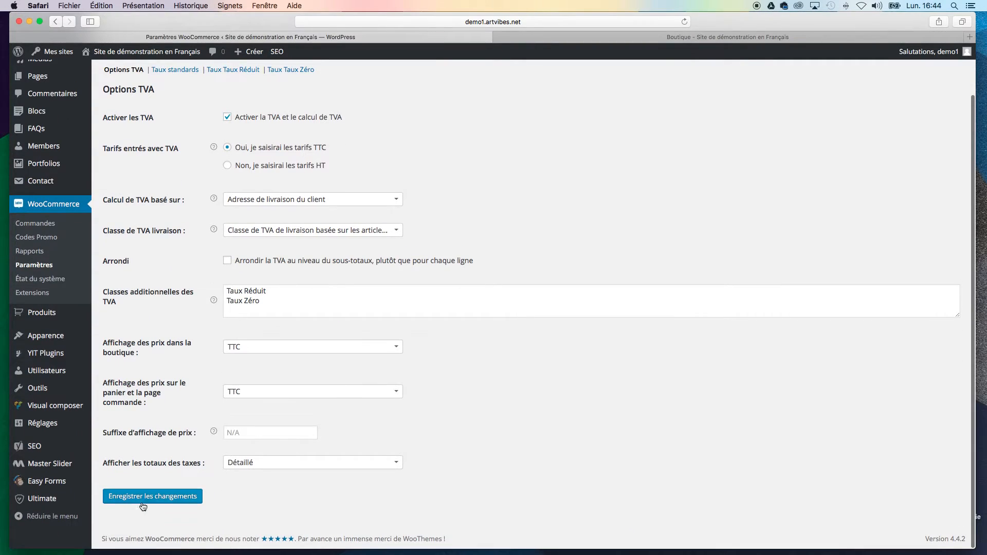
pyautogui.scroll(3, 629, 376)
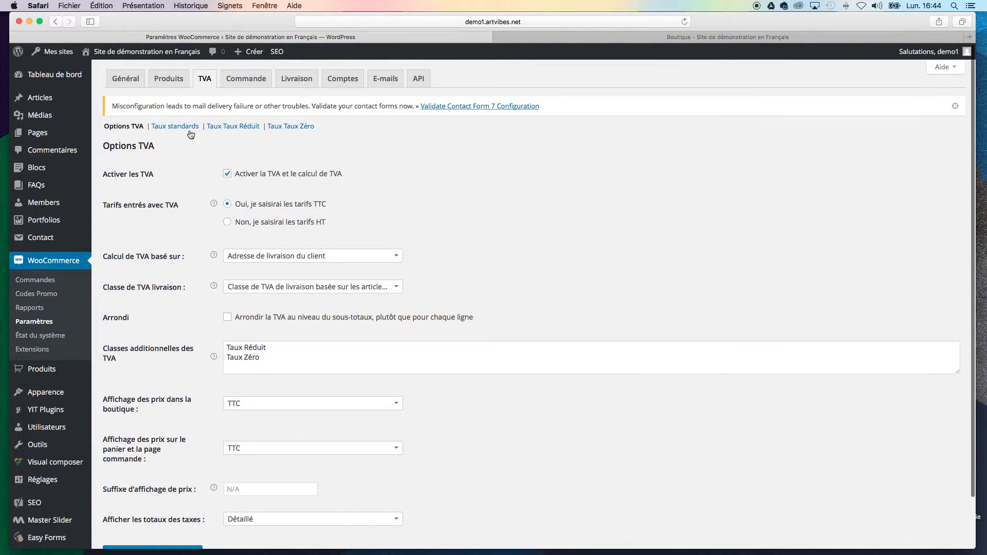
# Step: Show the standard TVA rates and check the percentage of the TVA Standard line
pyautogui.click(315, 125)
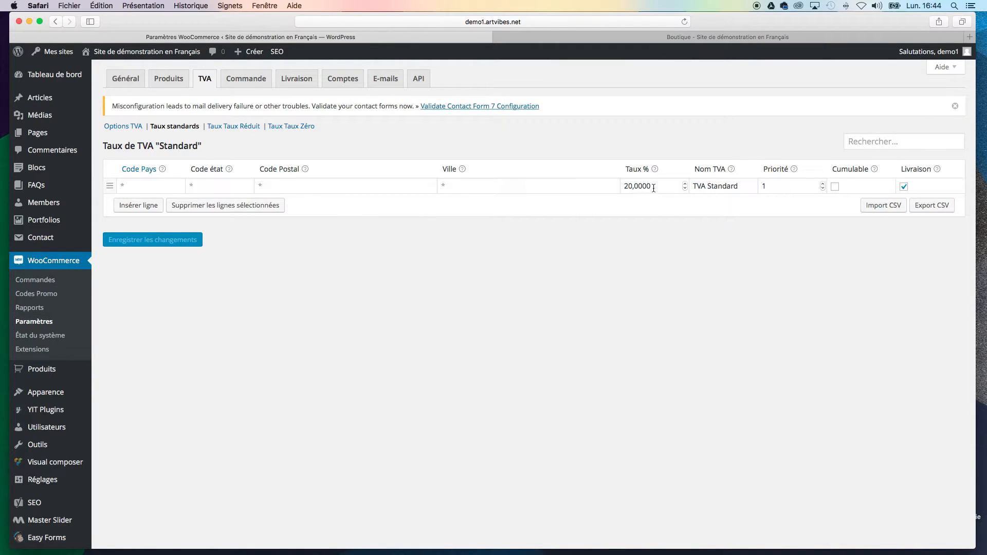
pyautogui.moveTo(652, 190); pyautogui.dragTo(623, 186)
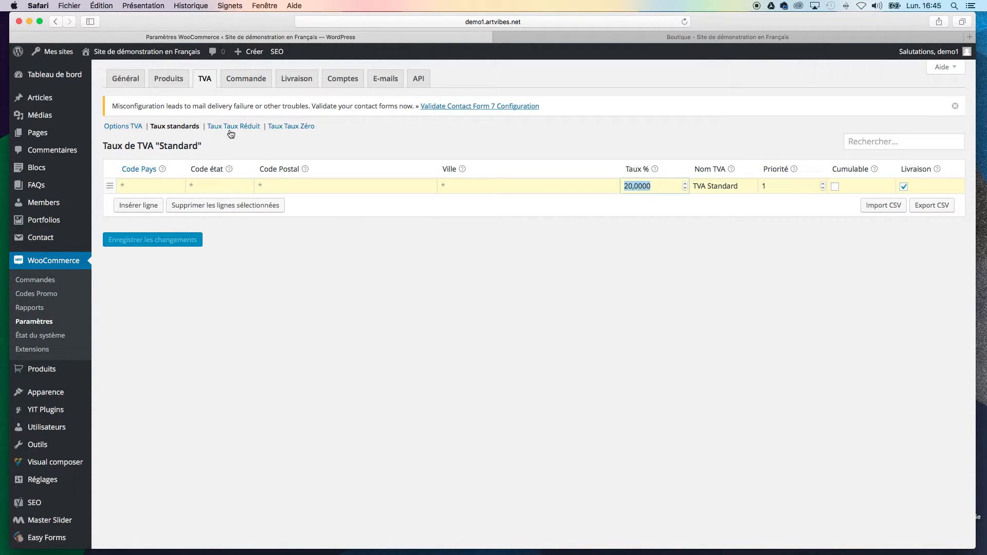
pyautogui.click(462, 285)
pyautogui.moveTo(648, 186); pyautogui.dragTo(589, 186)
pyautogui.click(561, 260)
# Step: Check the TVA rate tables for Taux Réduit and Taux Zéro, and return to the general TVA options
pyautogui.click(231, 126)
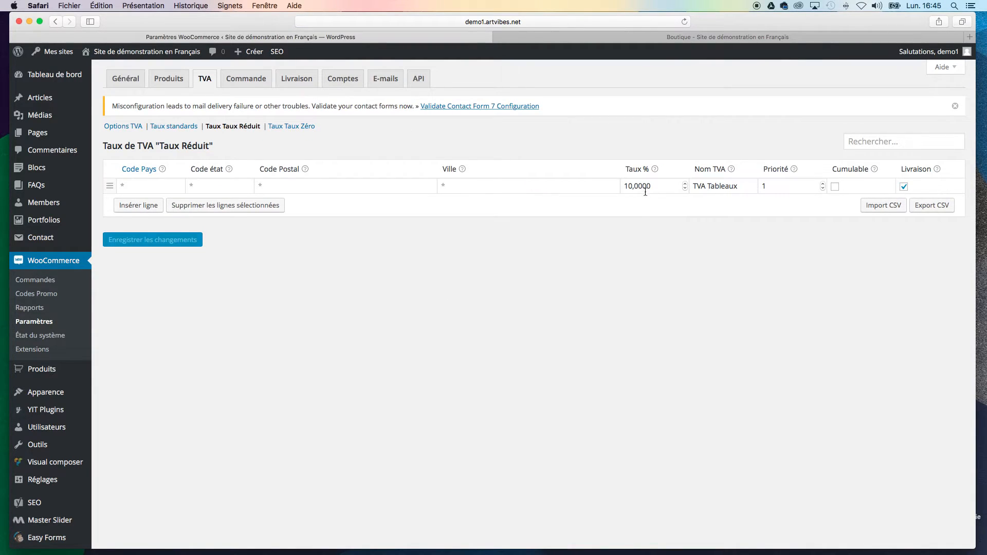
pyautogui.click(645, 192)
pyautogui.click(621, 315)
pyautogui.click(651, 188)
pyautogui.click(593, 303)
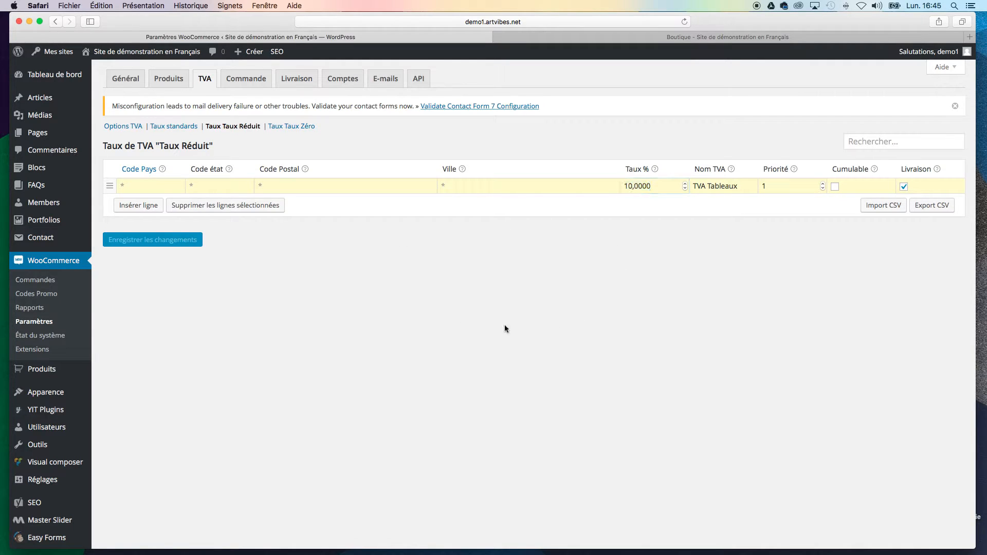
pyautogui.click(291, 127)
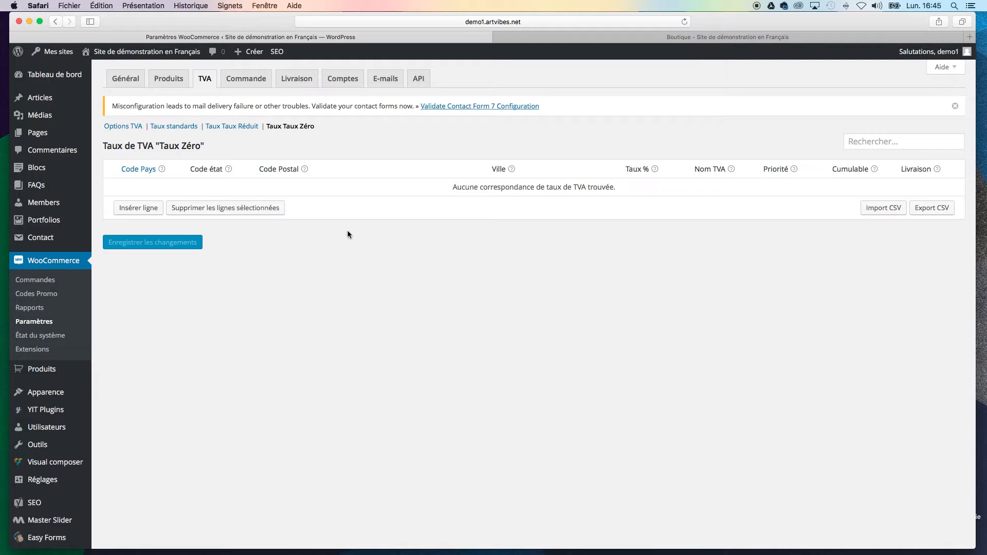
pyautogui.click(128, 128)
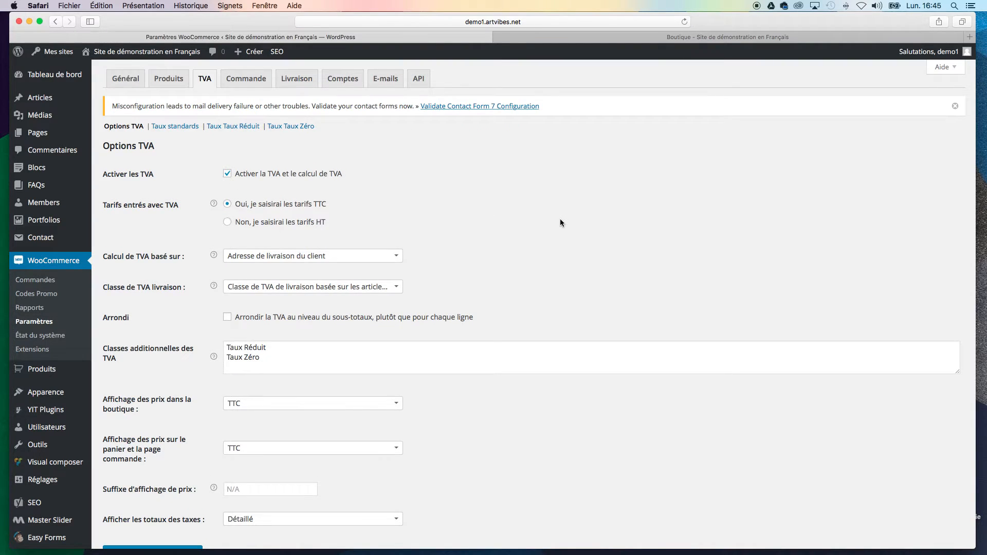
# Step: Disable guest orders (Activer les commandes invités) in the order process options and look over the remaining order settings
pyautogui.click(250, 85)
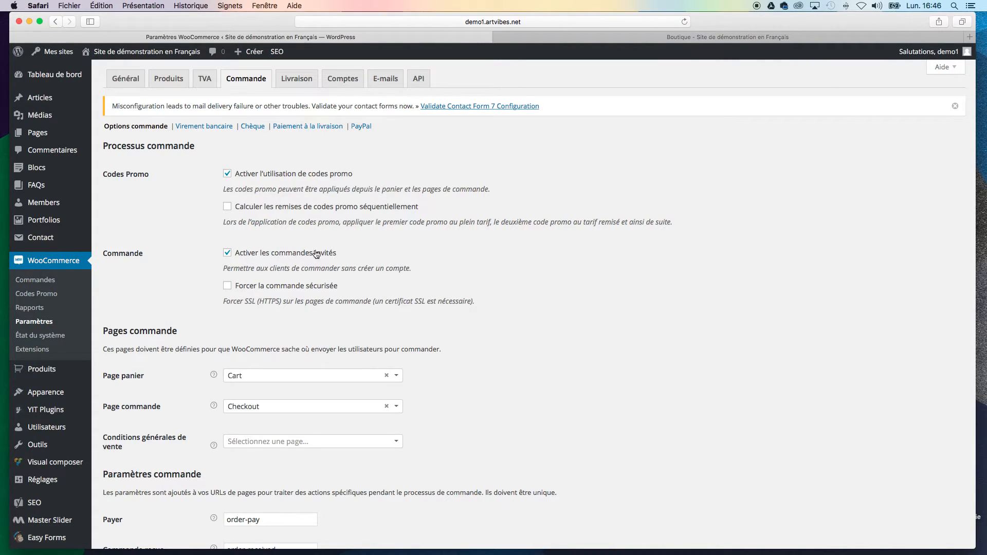
pyautogui.moveTo(232, 252); pyautogui.dragTo(270, 254)
pyautogui.click(271, 254)
pyautogui.moveTo(271, 255); pyautogui.dragTo(336, 252)
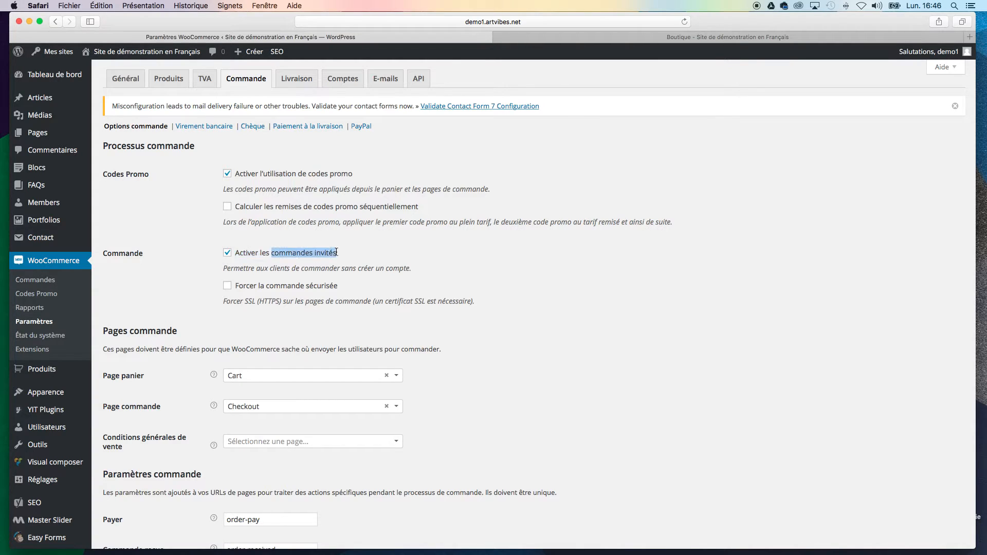
pyautogui.moveTo(410, 269); pyautogui.dragTo(222, 268)
pyautogui.click(473, 255)
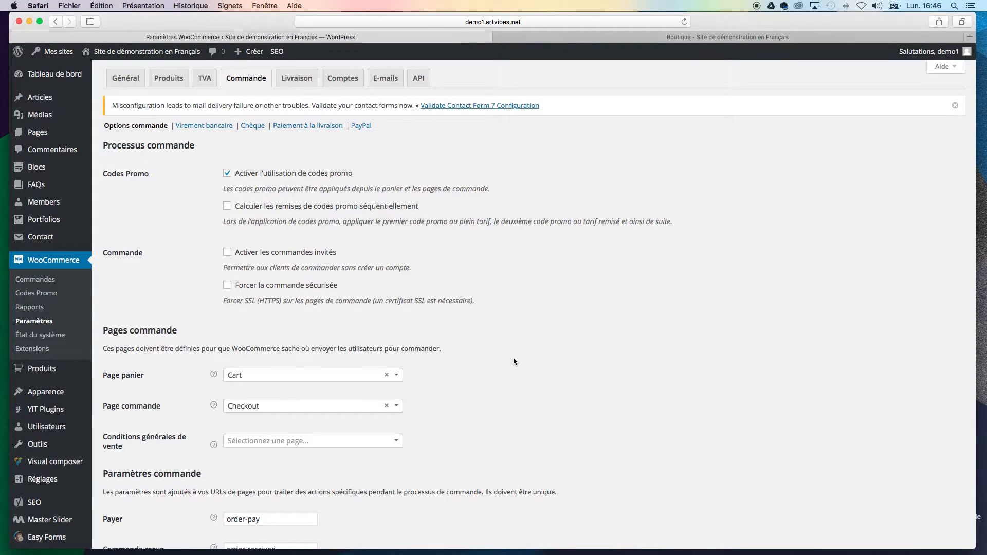
pyautogui.scroll(-5, 513, 357)
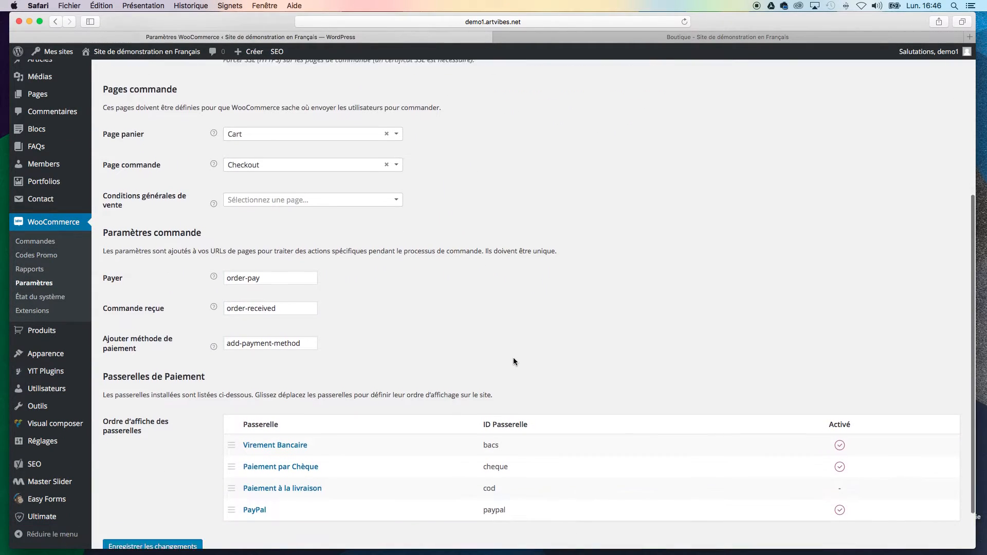
pyautogui.scroll(10, 512, 361)
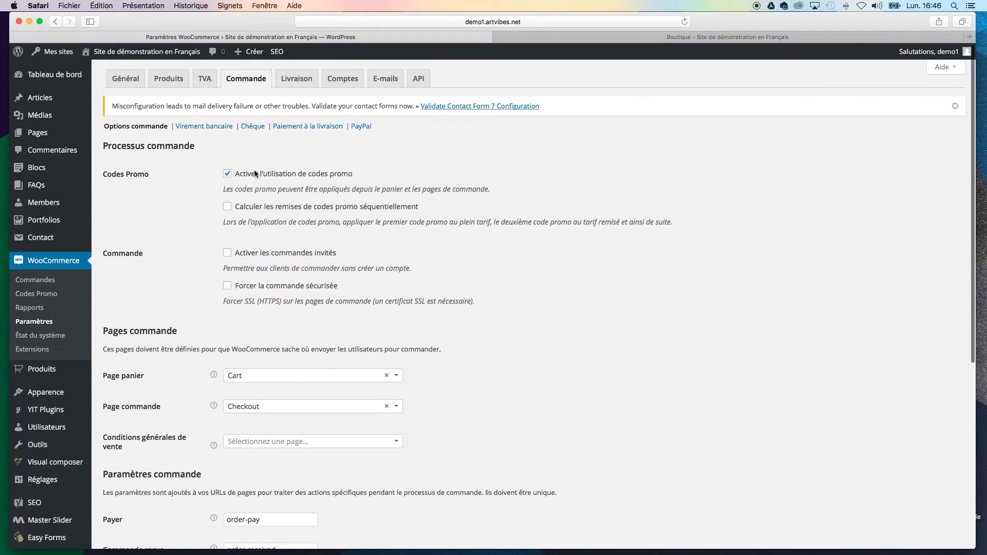
# Step: Review the bank transfer payment settings and the account detail fields, from account name to BIC / Swift
pyautogui.click(195, 127)
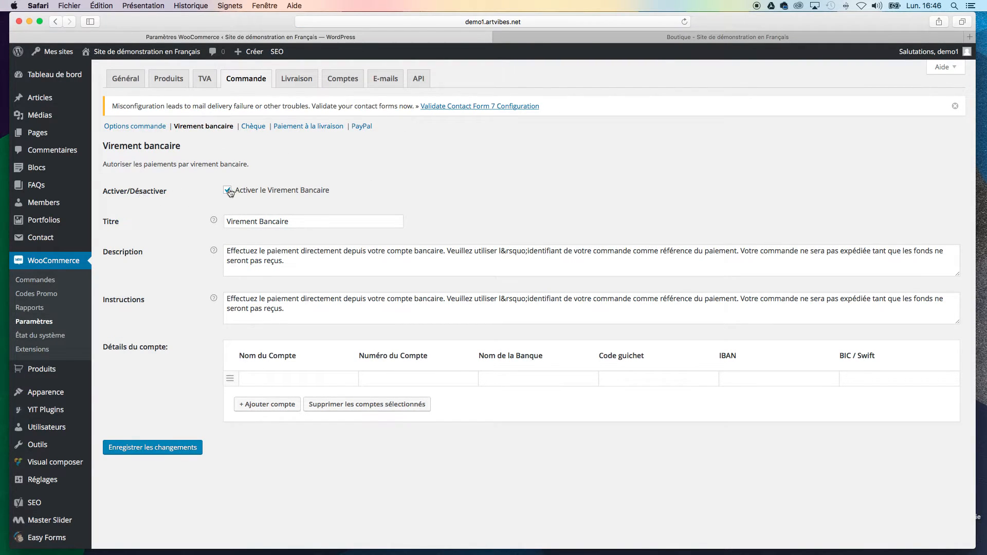
pyautogui.click(285, 378)
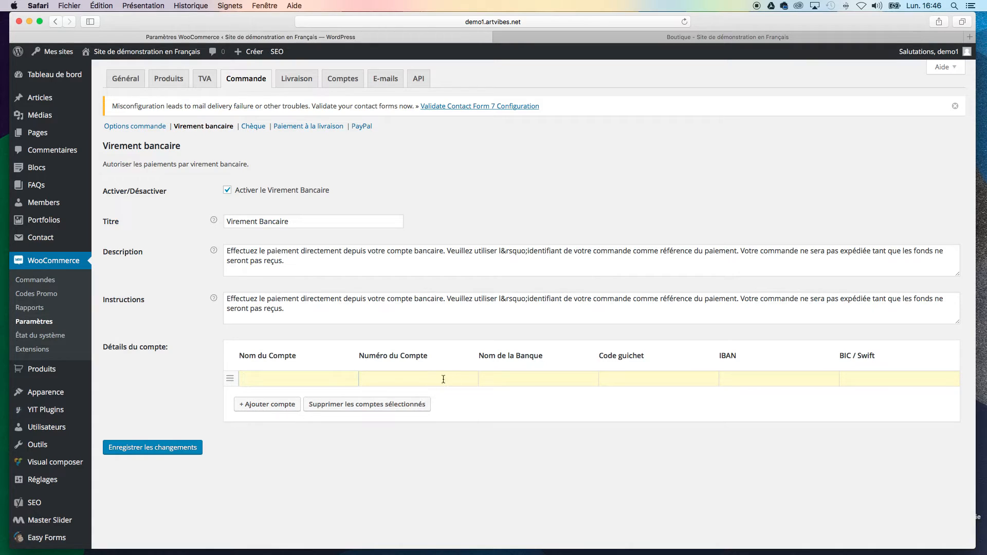
pyautogui.click(538, 381)
pyautogui.click(261, 381)
pyautogui.click(830, 382)
pyautogui.press('Tab')
# Step: Review the cheque payment settings and the customer-facing description text
pyautogui.click(256, 132)
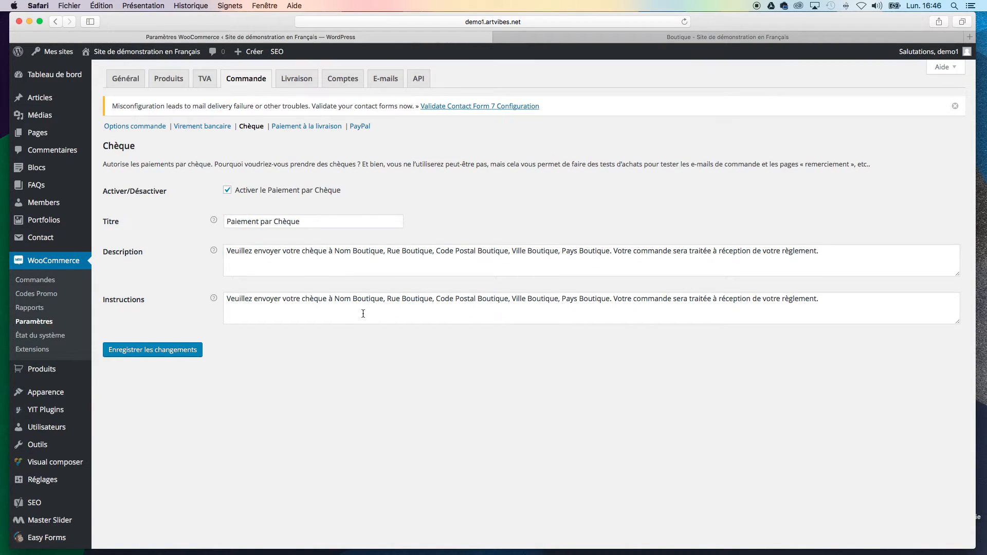
pyautogui.moveTo(241, 252); pyautogui.dragTo(635, 260)
pyautogui.click(635, 260)
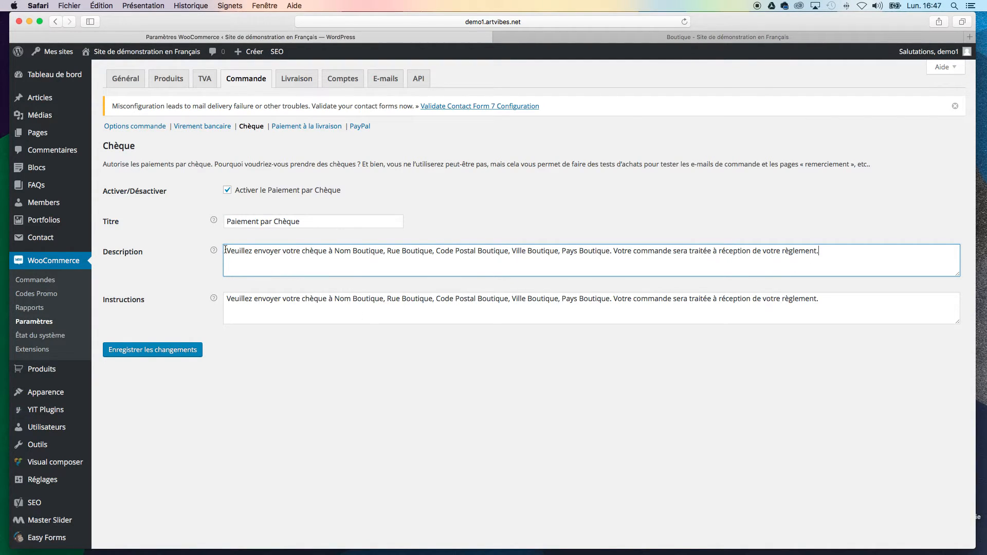
# Step: Review the cash-on-delivery settings and the PayPal settings, checking the PayPal account e-mail field
pyautogui.click(306, 128)
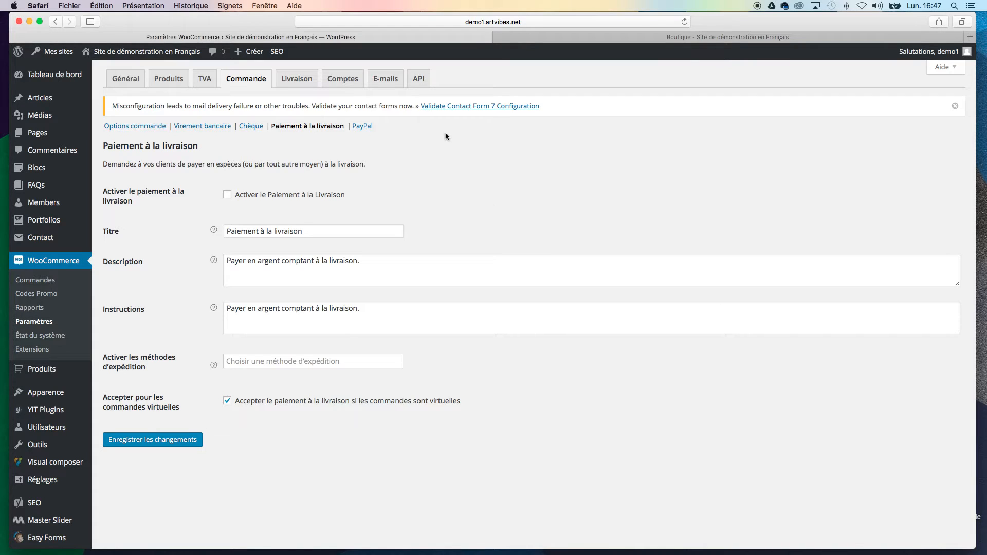
pyautogui.click(363, 126)
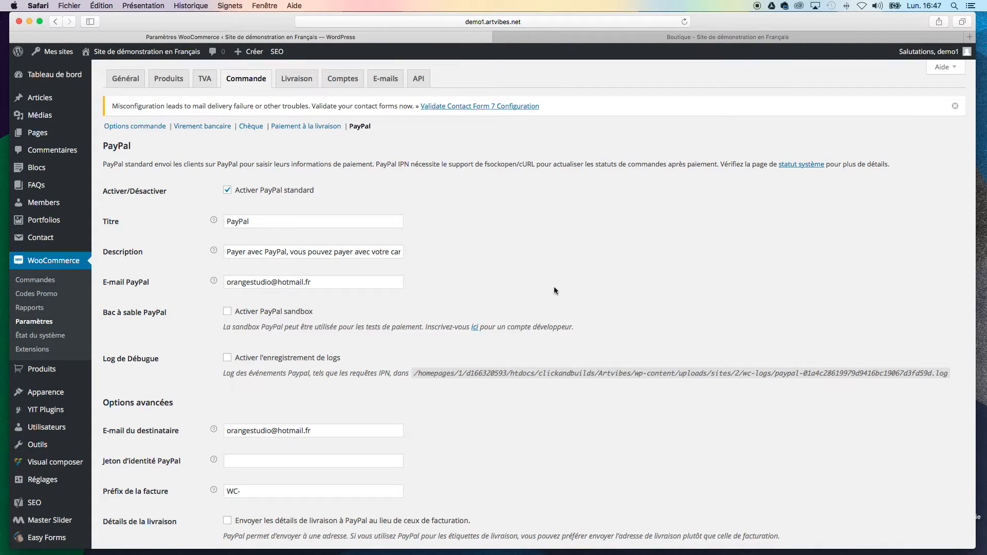
pyautogui.tripleClick(326, 283)
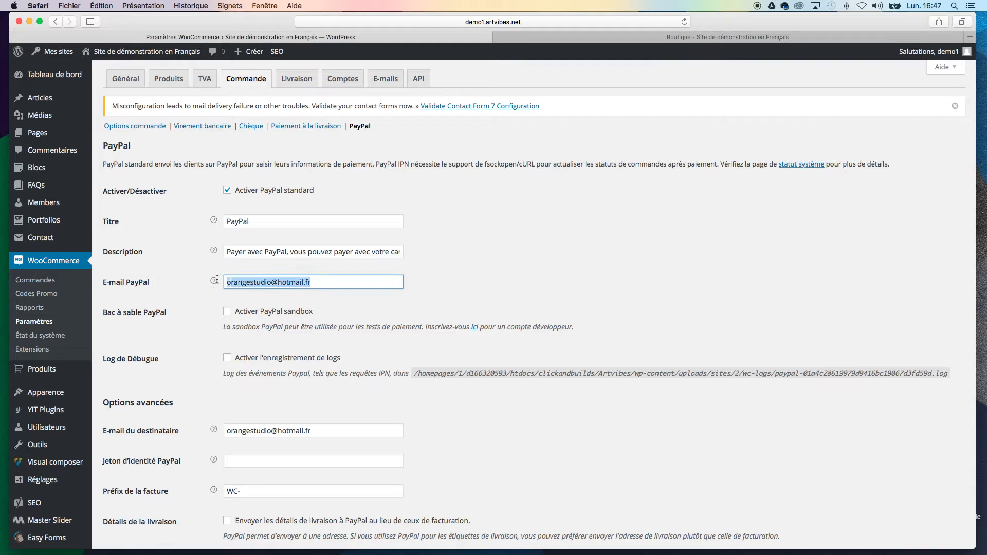
# Step: Examine the PayPal account e-mail field and the recipient e-mail field in the PayPal payment settings
pyautogui.moveTo(314, 282); pyautogui.dragTo(202, 282)
pyautogui.moveTo(304, 282); pyautogui.dragTo(227, 283)
pyautogui.moveTo(334, 283); pyautogui.dragTo(207, 284)
pyautogui.click(535, 259)
pyautogui.moveTo(319, 279); pyautogui.dragTo(200, 277)
pyautogui.scroll(-2, 449, 403)
pyautogui.click(335, 389)
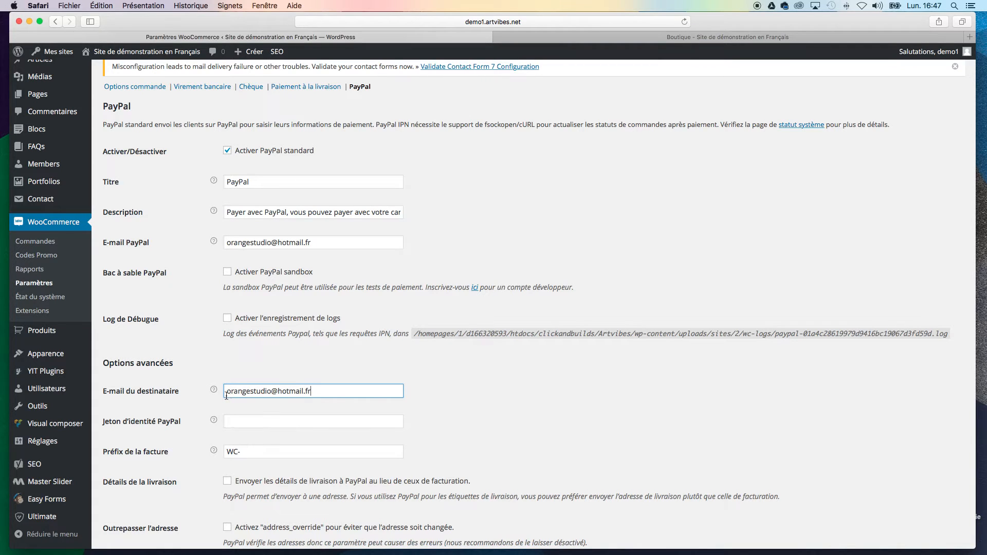
pyautogui.click(507, 392)
# Step: Look over the PayPal advanced options and API credential fields, and recheck the PayPal account e-mail field
pyautogui.scroll(-10, 509, 391)
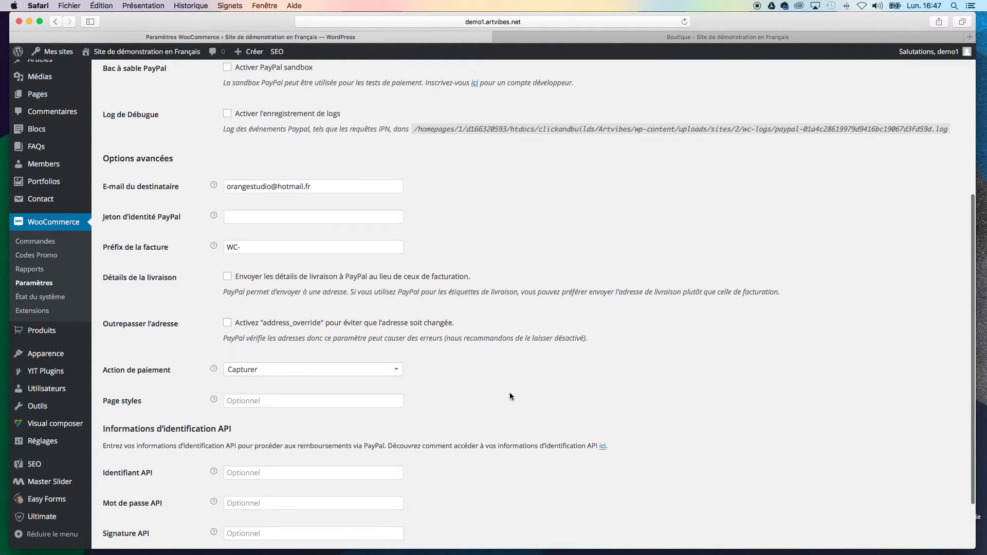
pyautogui.scroll(10, 510, 397)
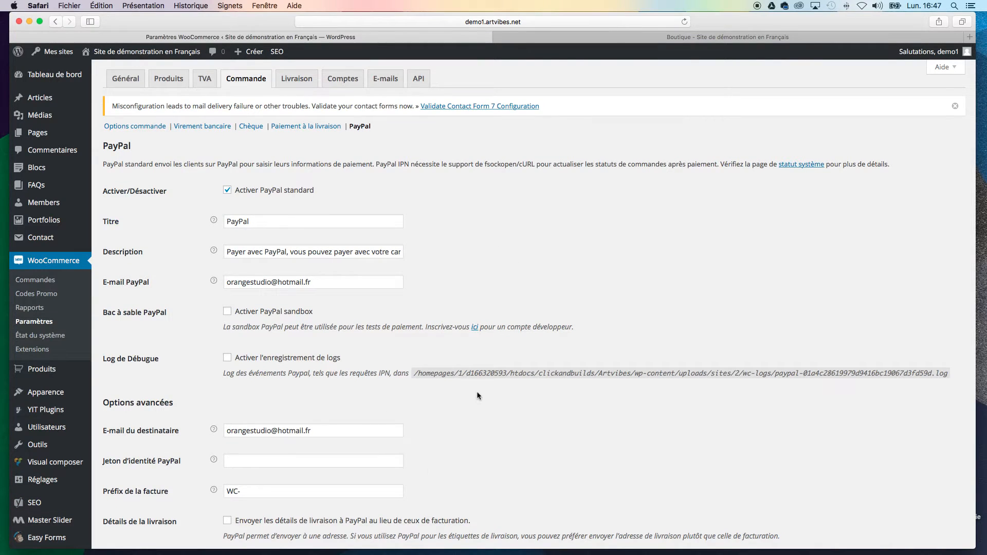
pyautogui.scroll(-10, 477, 394)
pyautogui.scroll(10, 478, 395)
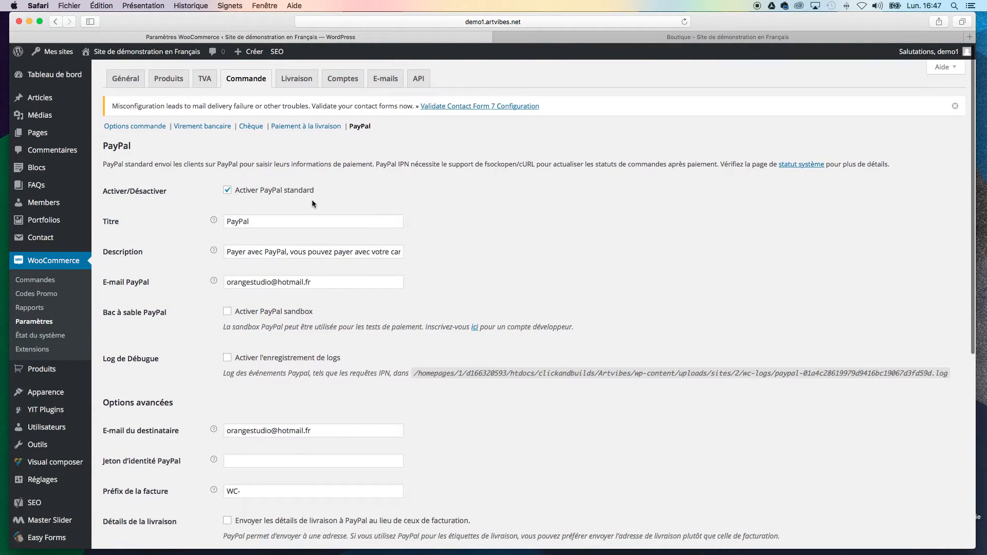
pyautogui.moveTo(331, 282); pyautogui.dragTo(218, 285)
pyautogui.click(561, 284)
# Step: Go to the shipping options and toggle the cart-page shipping cost calculator on and back off
pyautogui.click(297, 79)
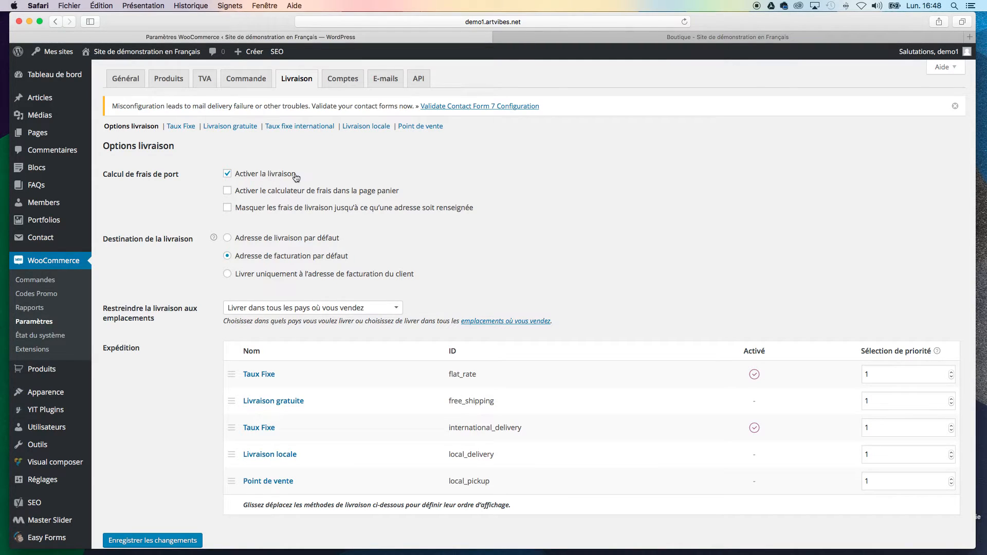
pyautogui.click(227, 191)
pyautogui.click(231, 192)
# Step: Review the Taux Fixe shipping method, including its cost field, and the free shipping (Livraison gratuite) settings
pyautogui.click(182, 129)
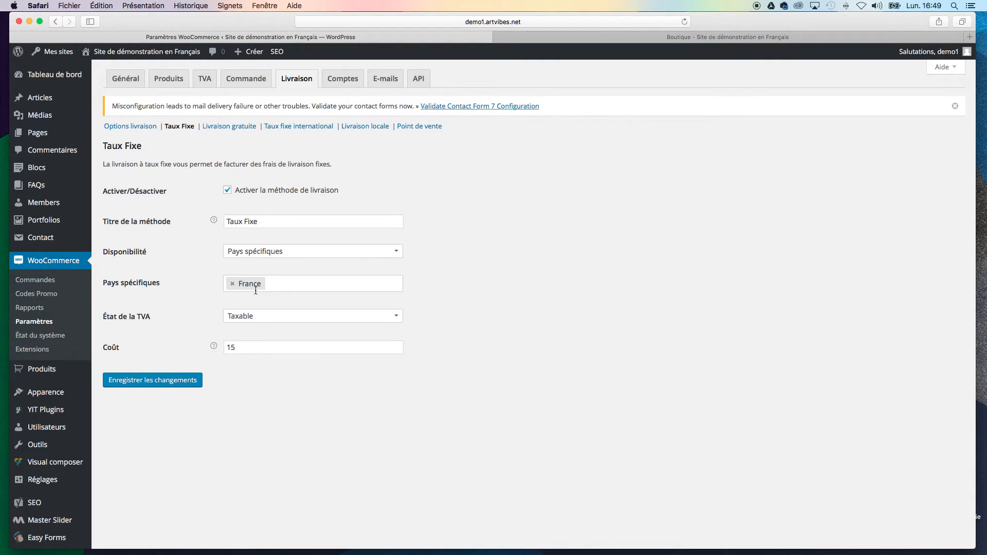
pyautogui.moveTo(243, 350); pyautogui.dragTo(208, 349)
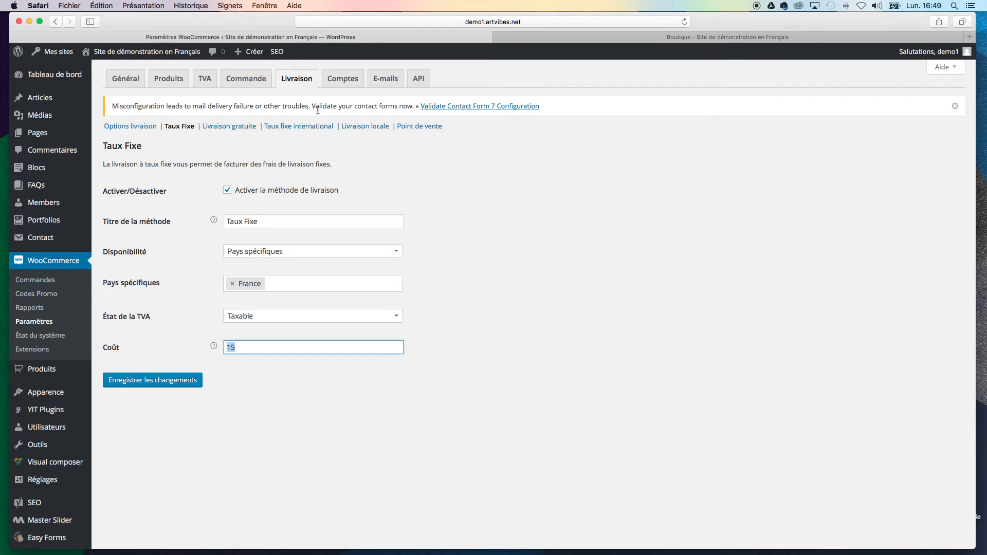
pyautogui.click(238, 128)
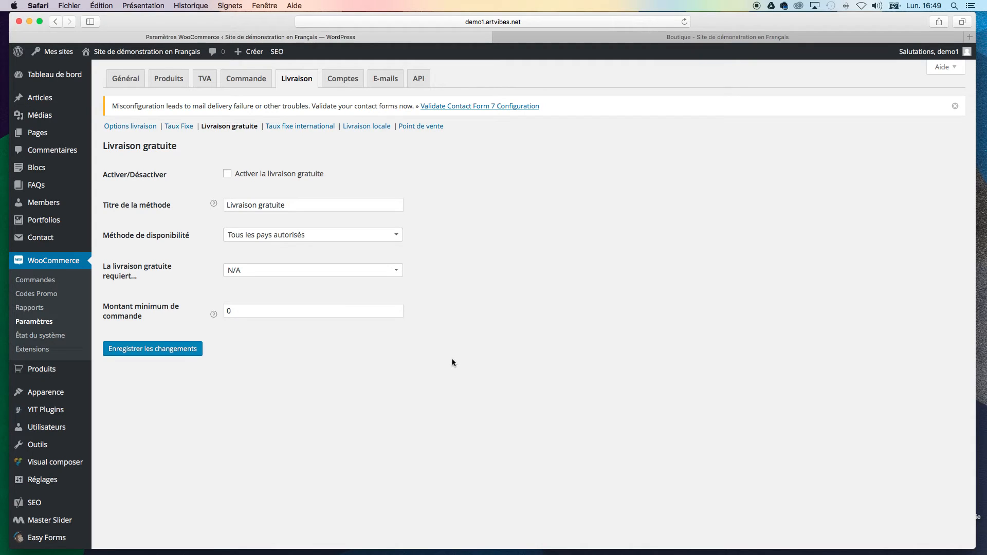
# Step: Review the Taux fixe international method, keeping availability on Exclure les pays sélectionnés, and check its cost field
pyautogui.click(295, 128)
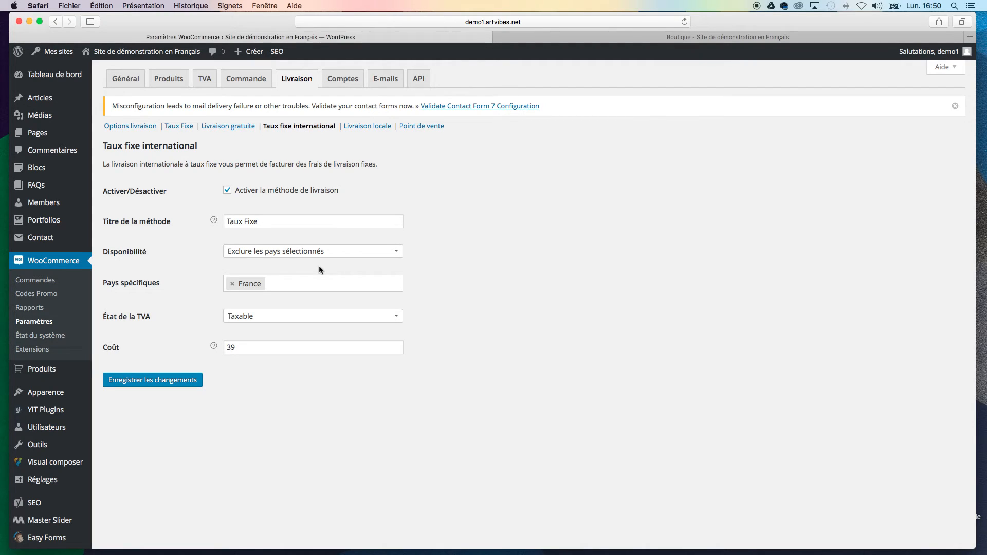
pyautogui.moveTo(150, 249); pyautogui.dragTo(104, 253)
pyautogui.click(373, 254)
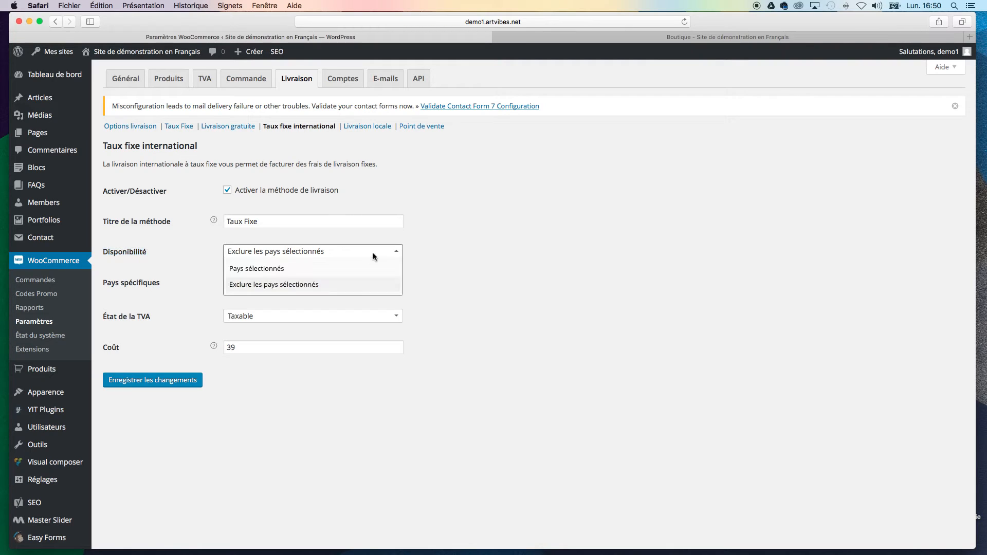
pyautogui.click(297, 285)
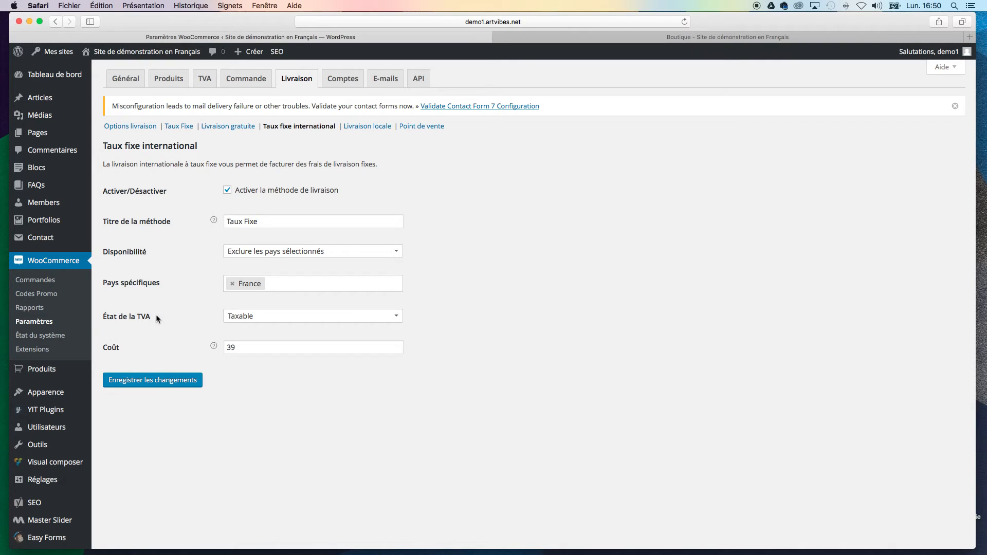
pyautogui.click(240, 350)
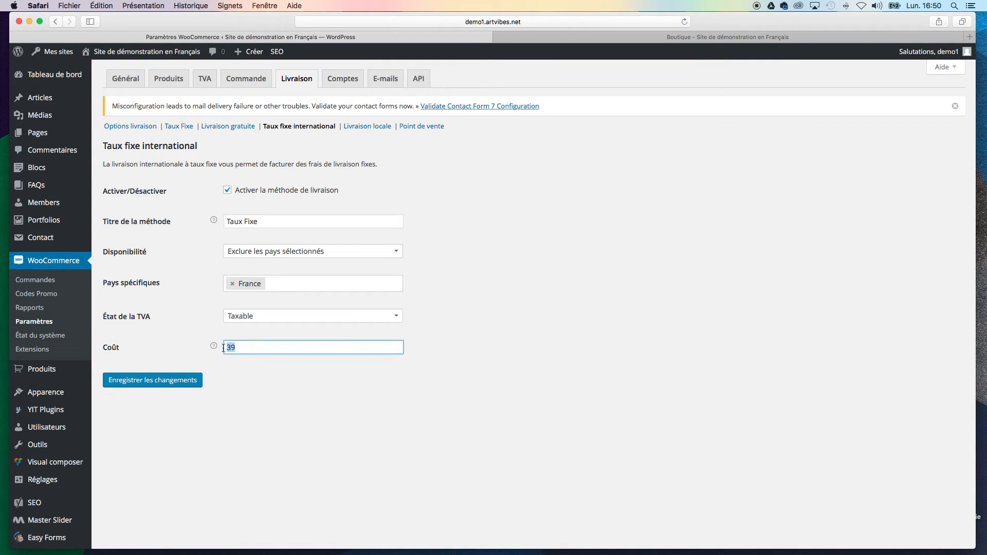
pyautogui.click(334, 389)
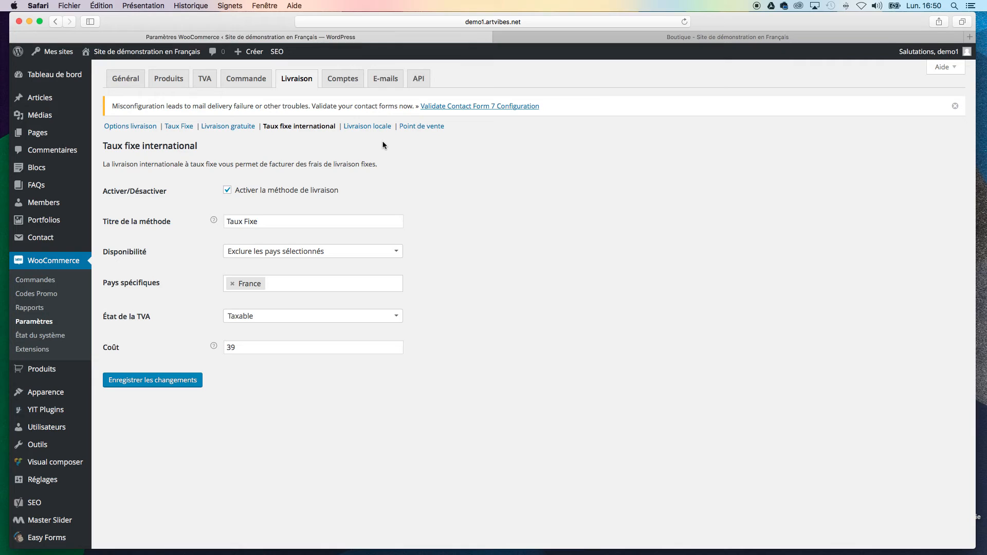
# Step: Review the local delivery (Livraison locale) settings and read the method's description
pyautogui.click(371, 129)
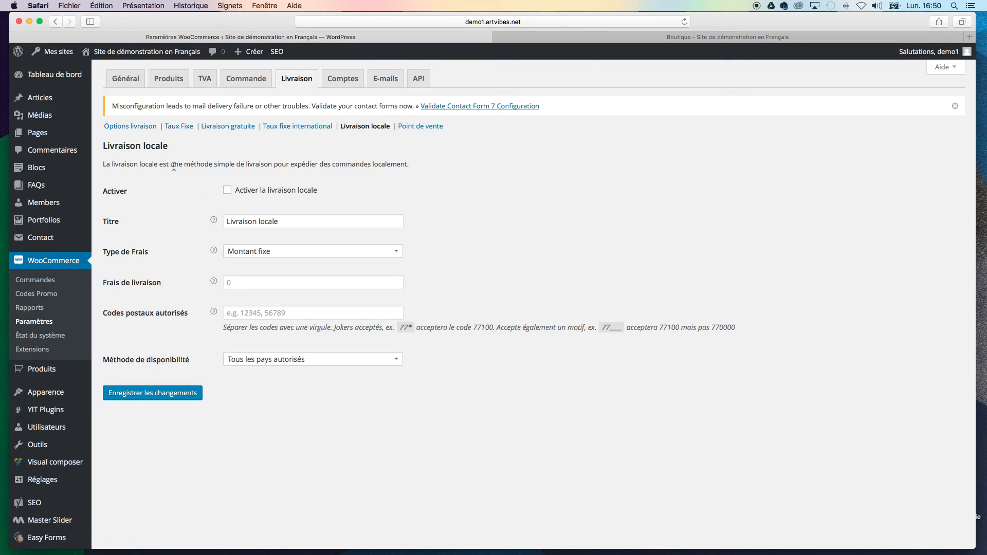
pyautogui.moveTo(235, 164); pyautogui.dragTo(419, 165)
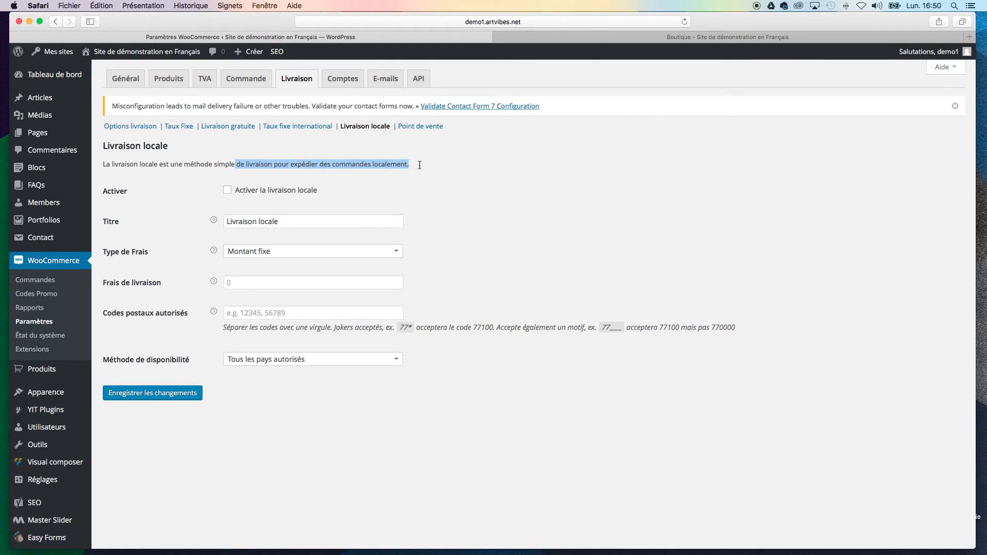
pyautogui.click(410, 165)
# Step: Review the in-store pickup (Point de vente) settings and read the method's description
pyautogui.click(417, 127)
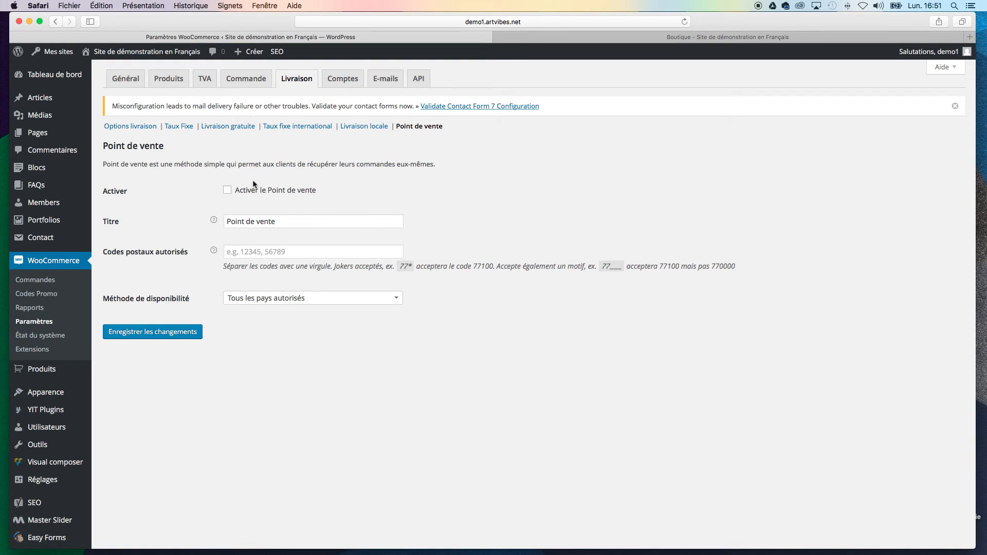
pyautogui.moveTo(195, 164)
pyautogui.mouseDown()
pyautogui.moveTo(457, 165)
pyautogui.moveTo(186, 164)
pyautogui.mouseUp()
pyautogui.click(456, 166)
pyautogui.click(154, 163)
pyautogui.moveTo(104, 163); pyautogui.dragTo(474, 159)
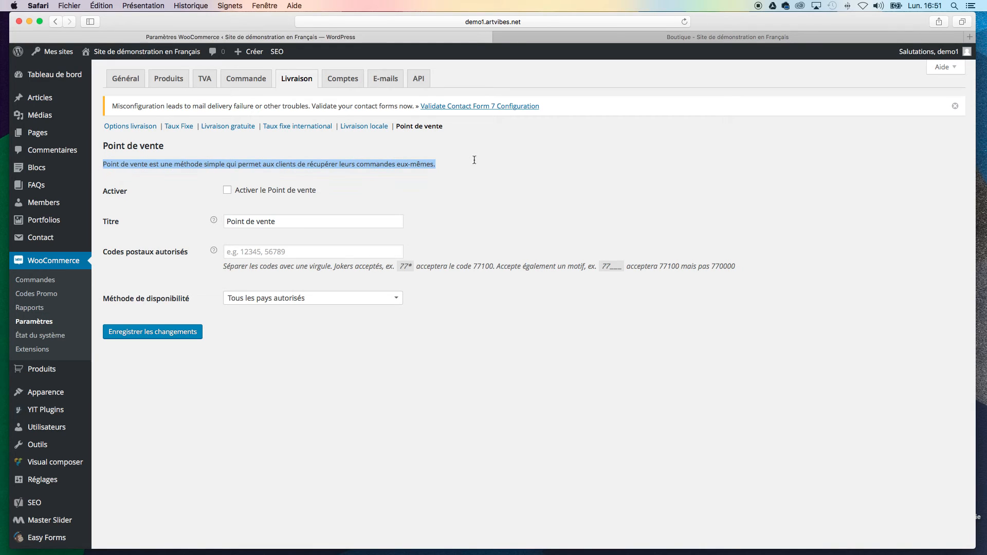
pyautogui.click(507, 200)
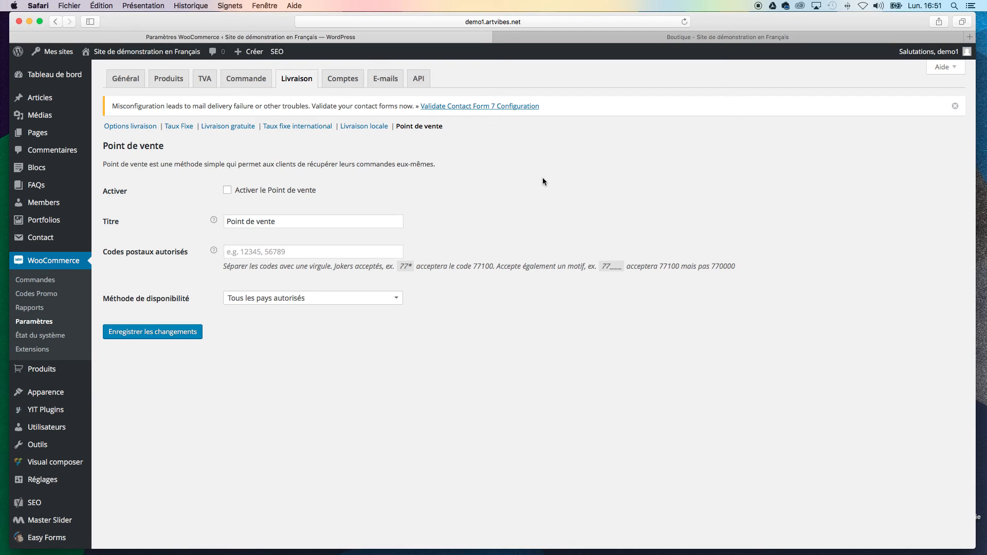
# Step: Review the customer account settings, from the account page and endpoint names to the registration options
pyautogui.click(333, 78)
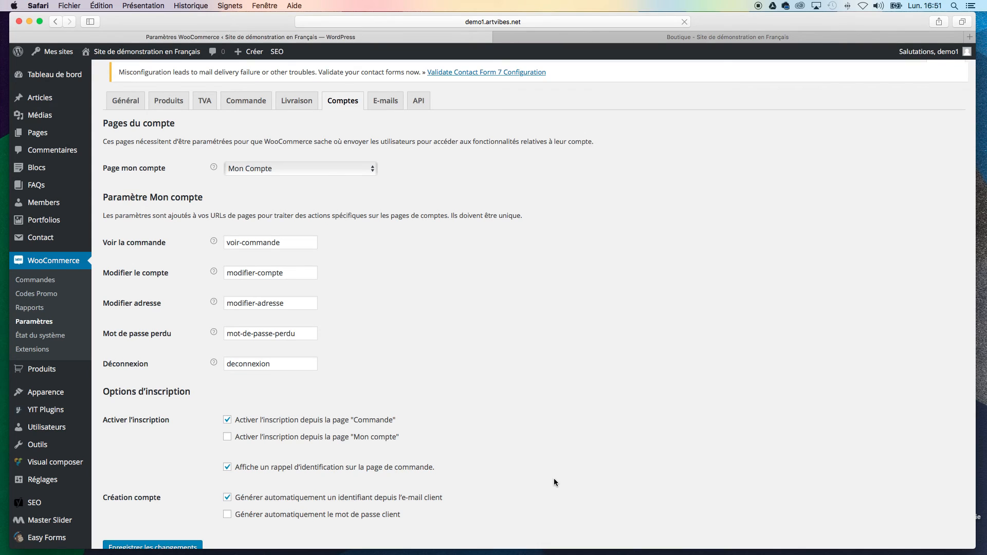
pyautogui.scroll(-3, 553, 482)
pyautogui.scroll(3, 554, 482)
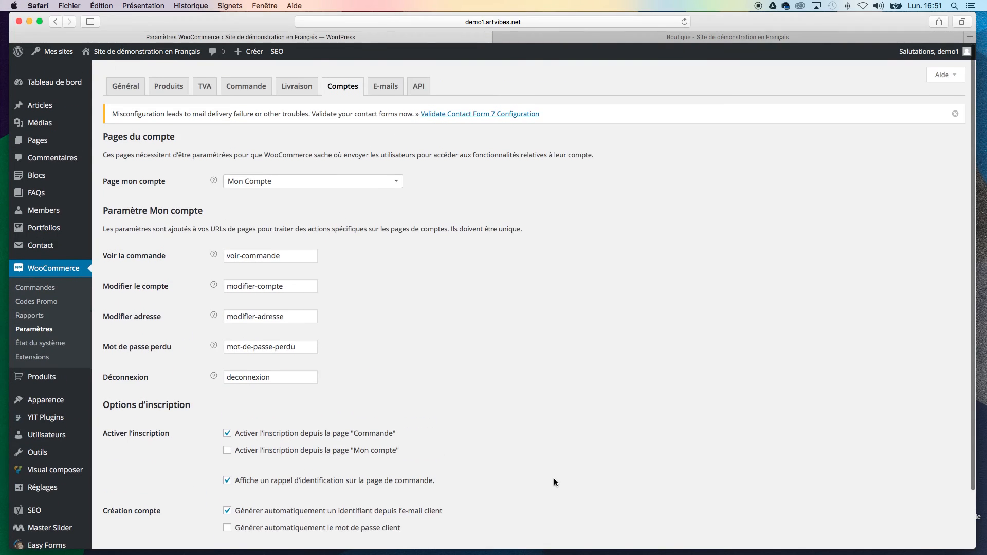
pyautogui.scroll(-3, 560, 482)
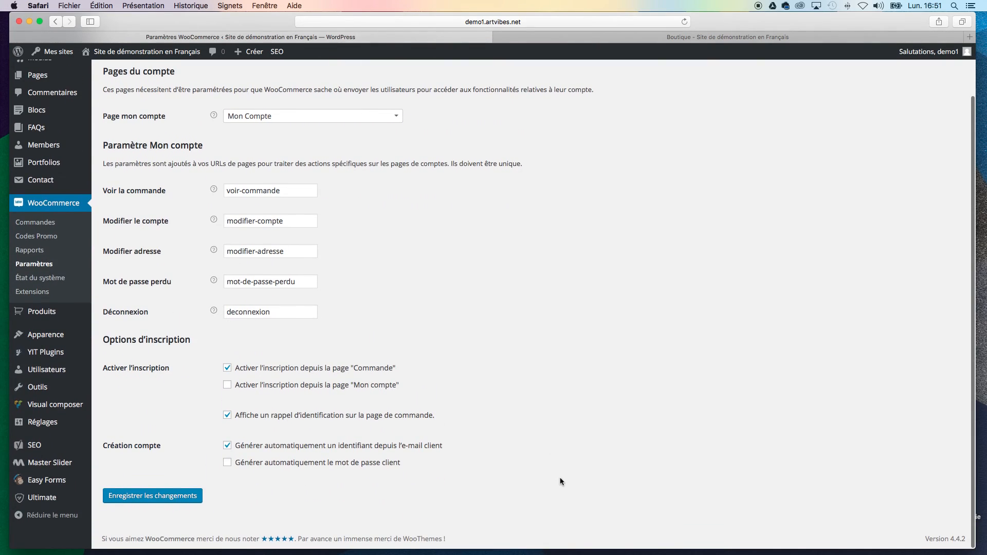
pyautogui.scroll(3, 560, 481)
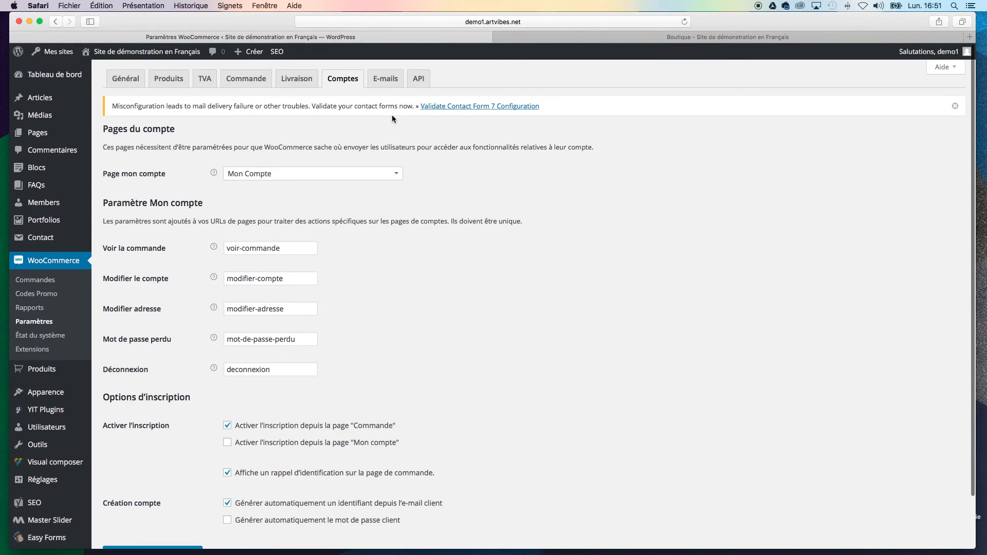
# Step: Review the e-mail settings, checking the sender name and address fields and the e-mail template options
pyautogui.click(386, 80)
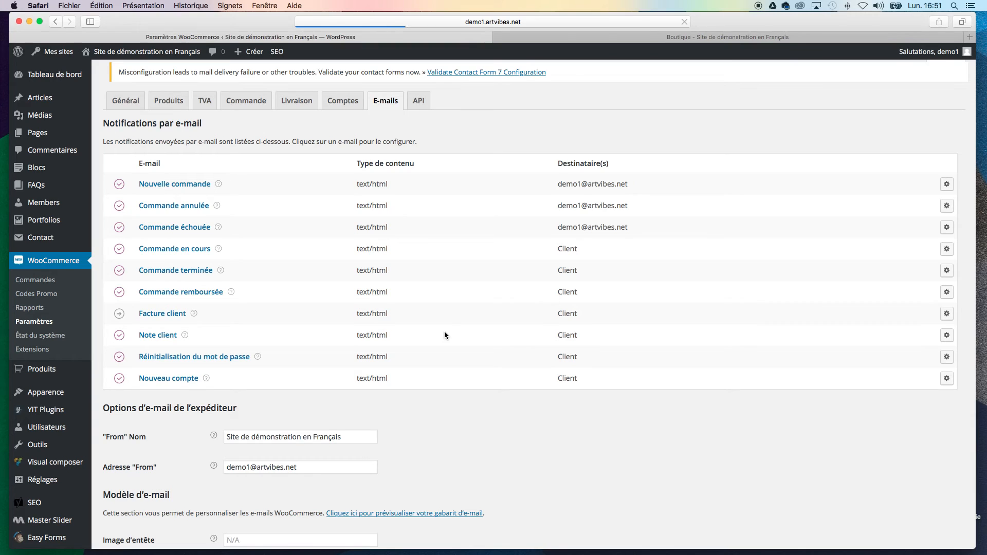
pyautogui.scroll(-8, 444, 335)
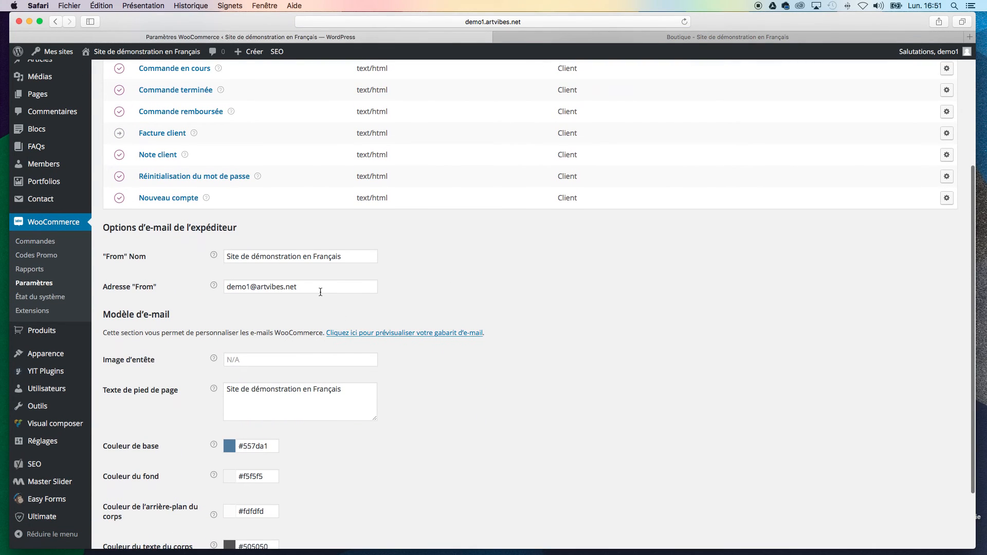
pyautogui.tripleClick(294, 287)
pyautogui.click(588, 294)
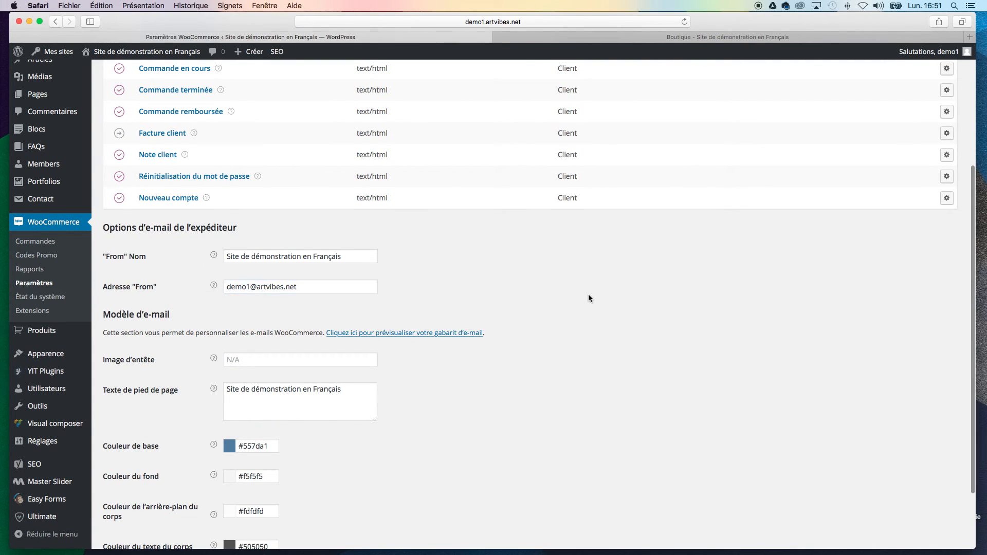
pyautogui.scroll(-4, 588, 294)
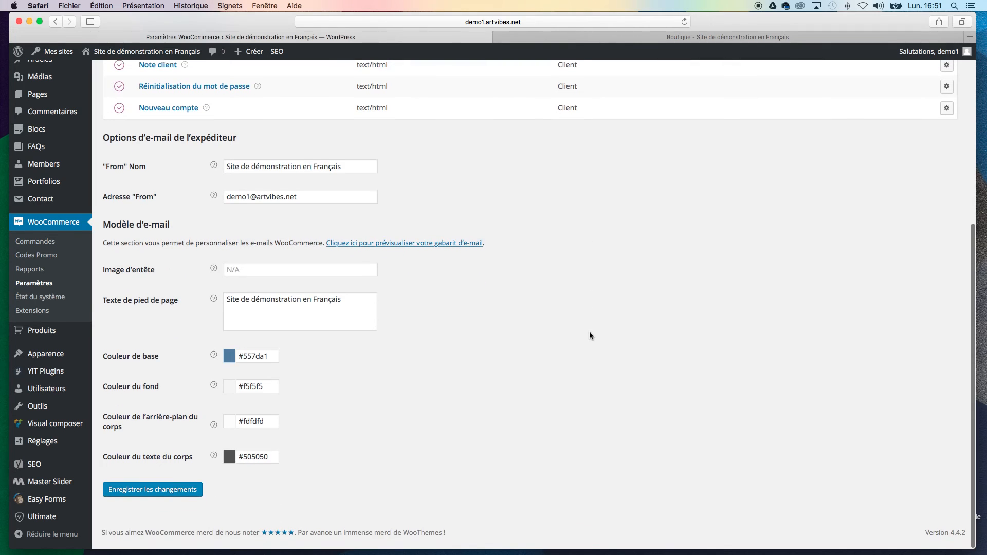
# Step: Examine which recipients are assigned to each e-mail notification, starting with Nouvelle commande
pyautogui.scroll(10, 589, 333)
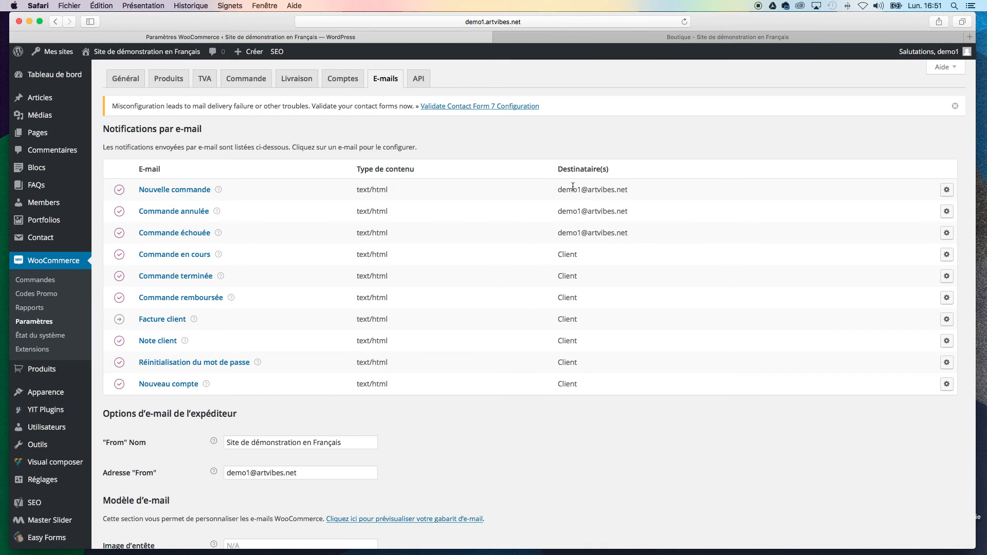
pyautogui.scroll(-5, 627, 396)
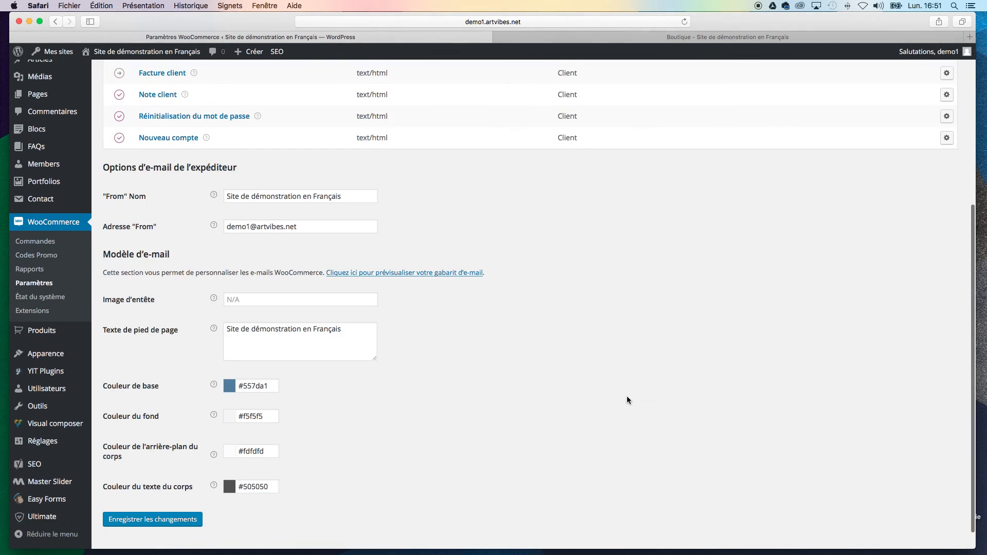
pyautogui.scroll(5, 384, 213)
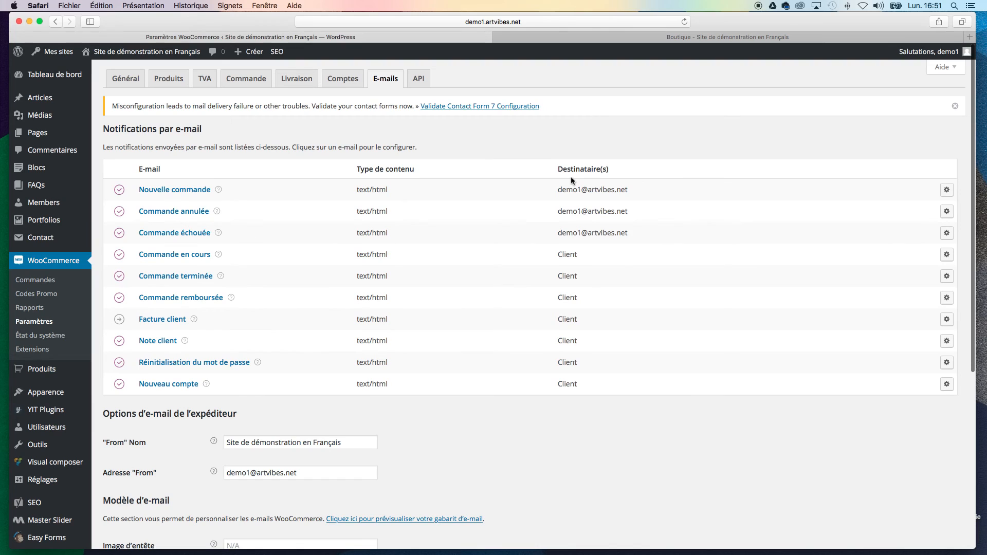
pyautogui.moveTo(559, 189); pyautogui.dragTo(661, 199)
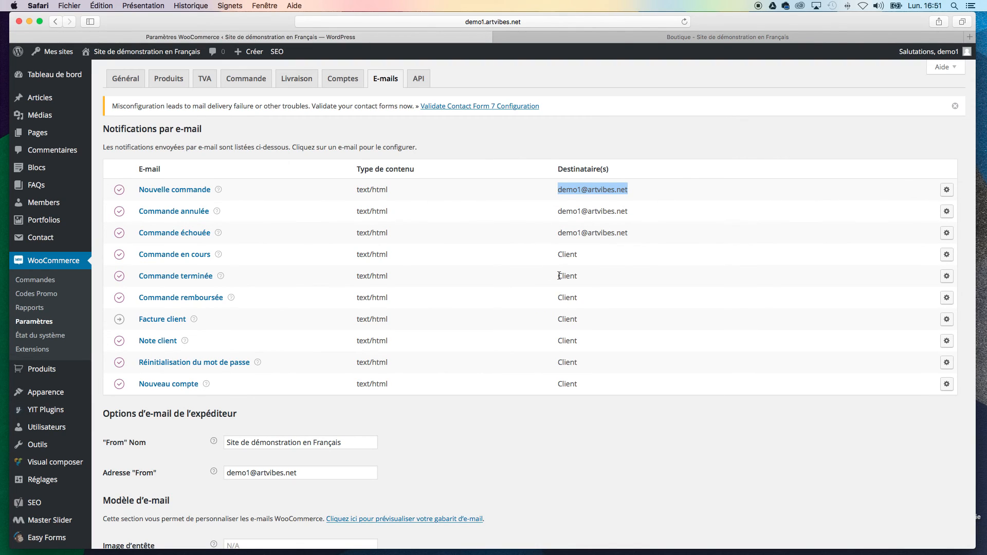
pyautogui.click(609, 340)
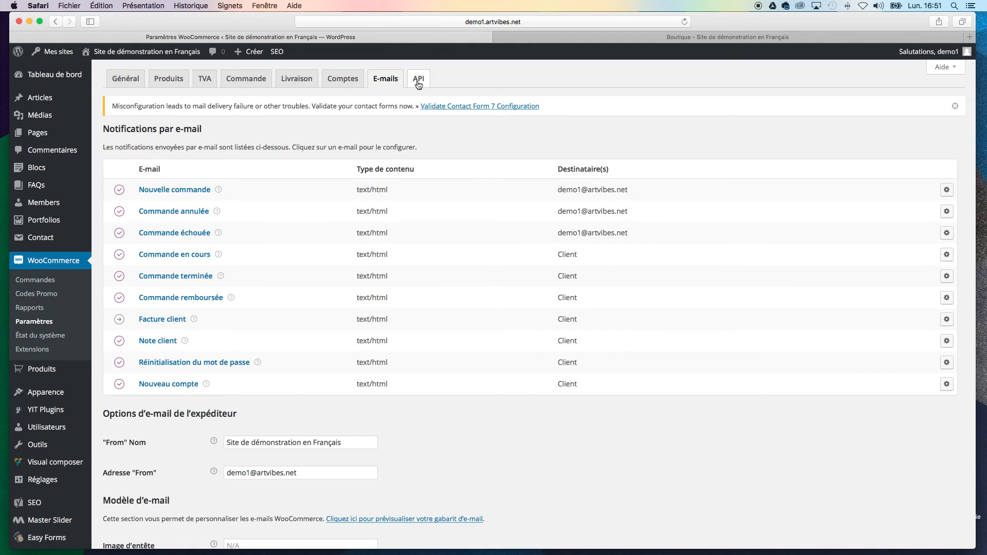
# Step: Open the Nouvelle commande notification's configuration and examine its recipient e-mail field
pyautogui.click(946, 190)
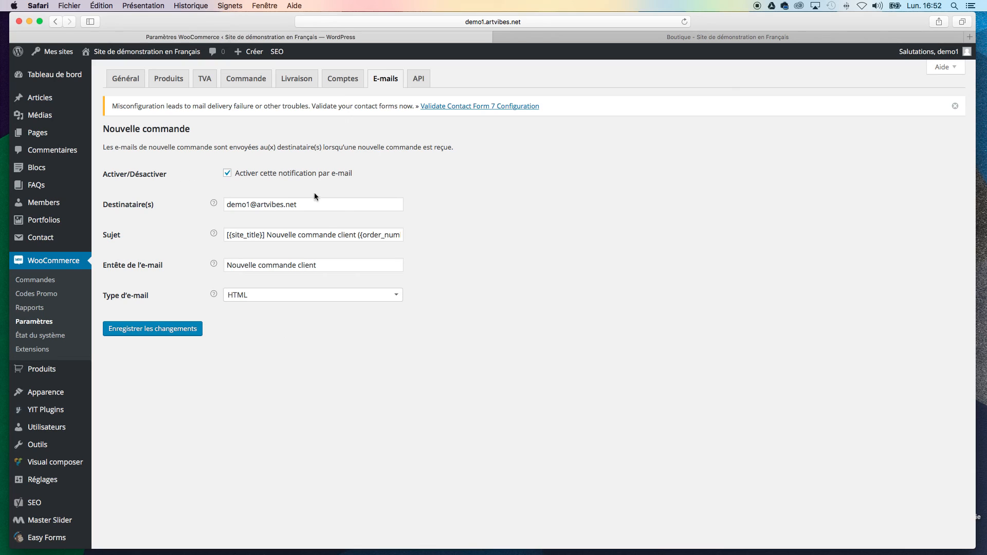
pyautogui.moveTo(316, 204); pyautogui.dragTo(222, 204)
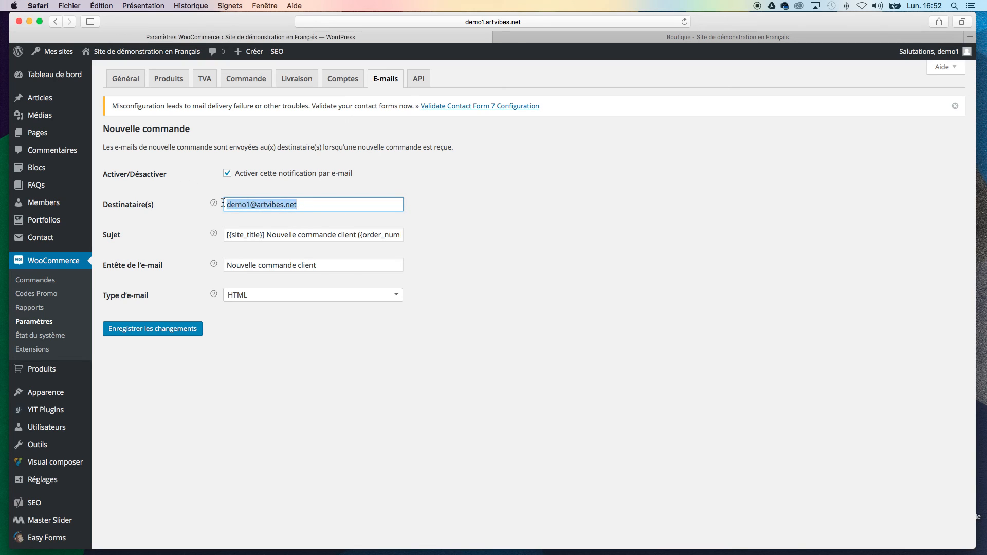
pyautogui.click(452, 368)
pyautogui.moveTo(319, 204); pyautogui.dragTo(228, 205)
pyautogui.moveTo(310, 199); pyautogui.dragTo(224, 205)
pyautogui.moveTo(52, 483)
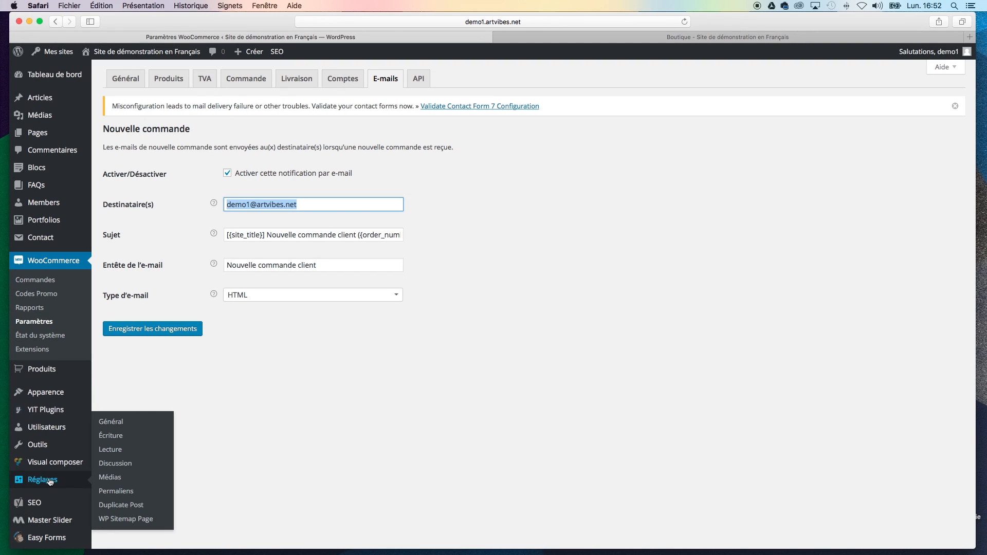
pyautogui.click(555, 429)
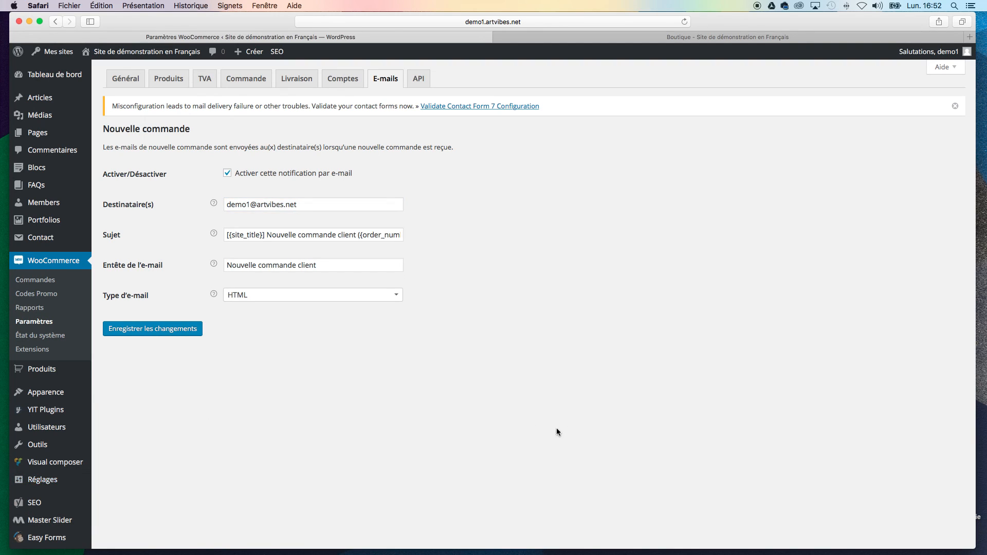
# Step: Check the Nouvelle commande recipient field, and return to the general e-mail settings to review the notifications, sender options and template colours
pyautogui.moveTo(318, 205); pyautogui.dragTo(240, 210)
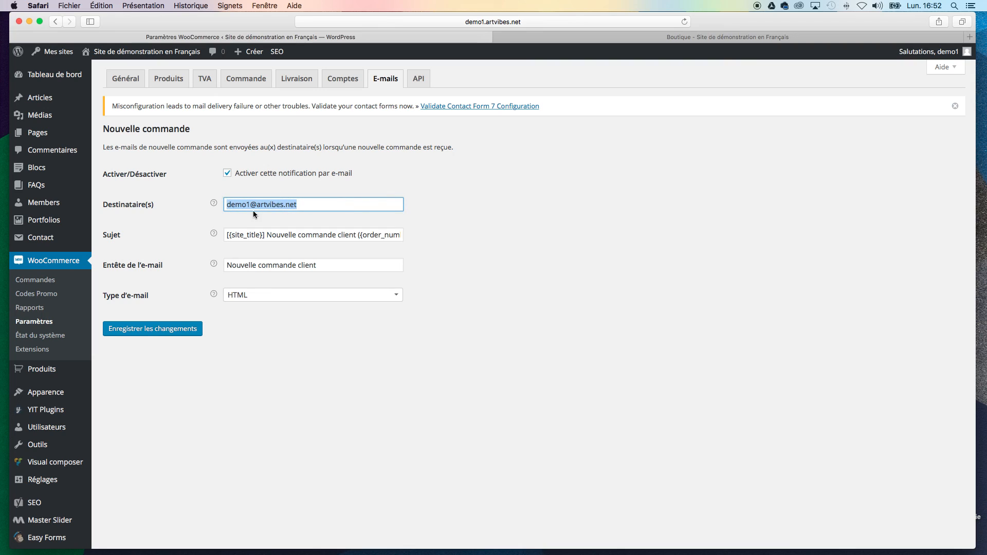
pyautogui.click(352, 385)
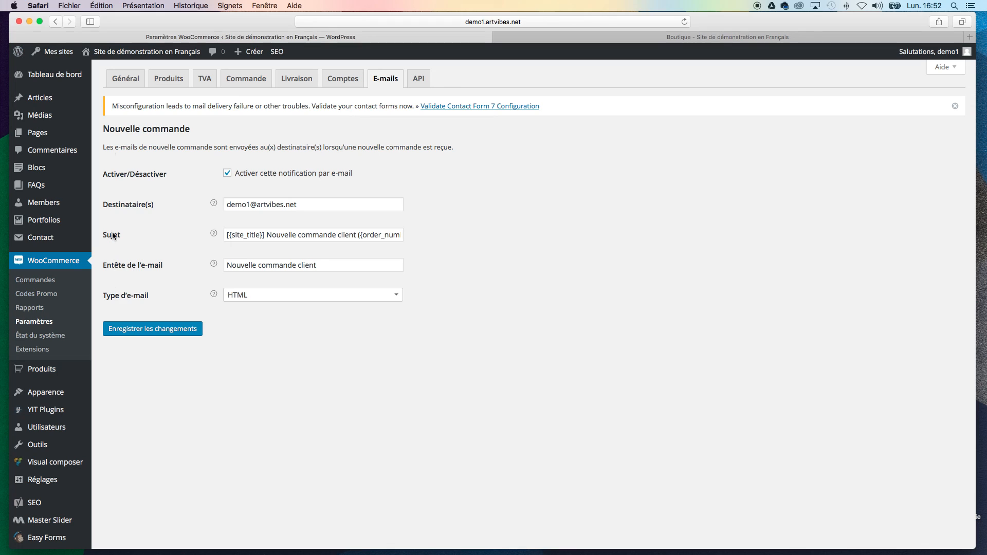
pyautogui.click(393, 82)
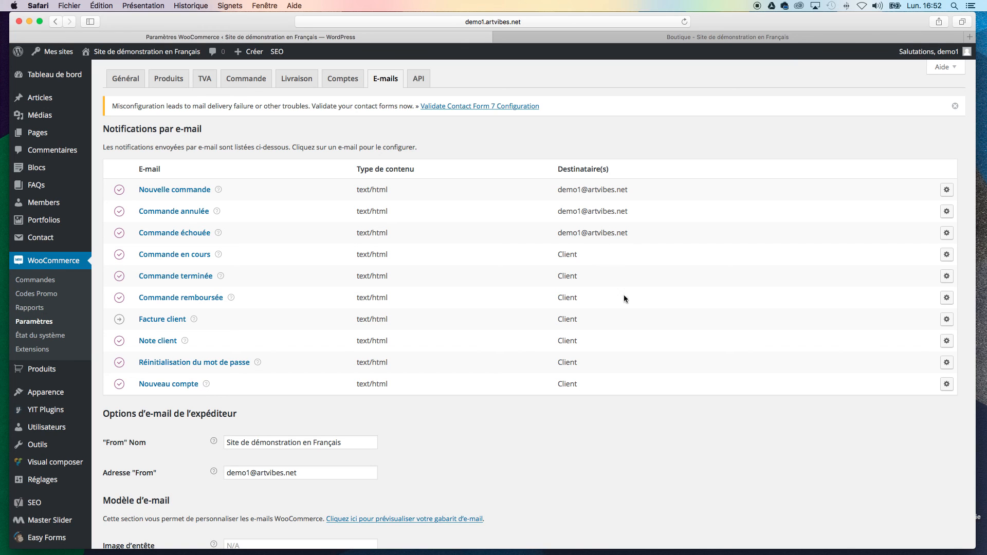
pyautogui.scroll(-5, 668, 442)
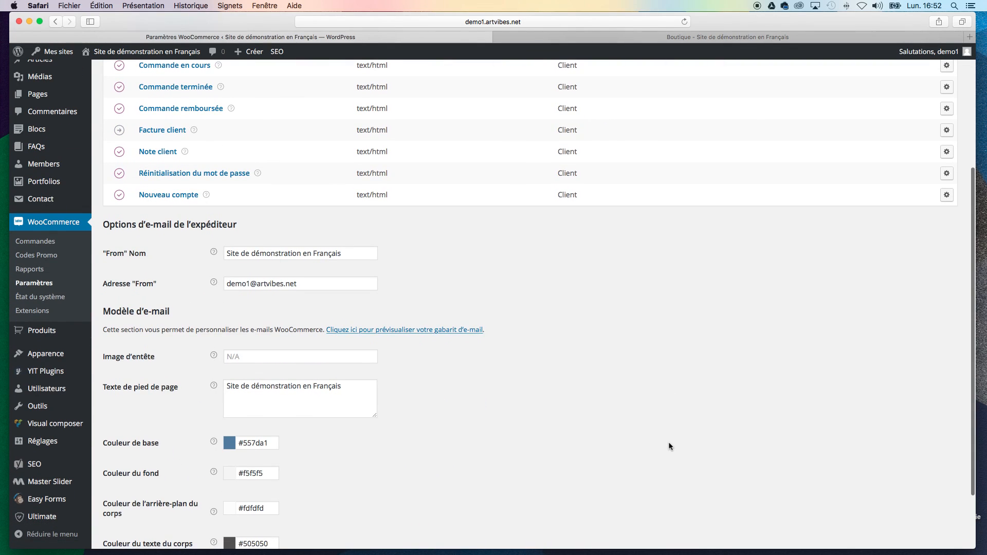
pyautogui.scroll(10, 668, 445)
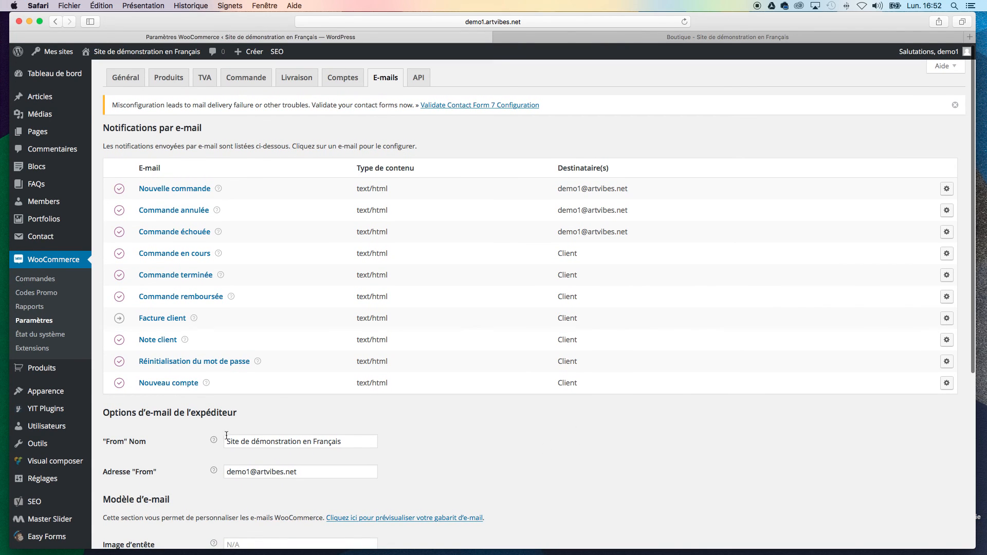
pyautogui.scroll(-7, 226, 435)
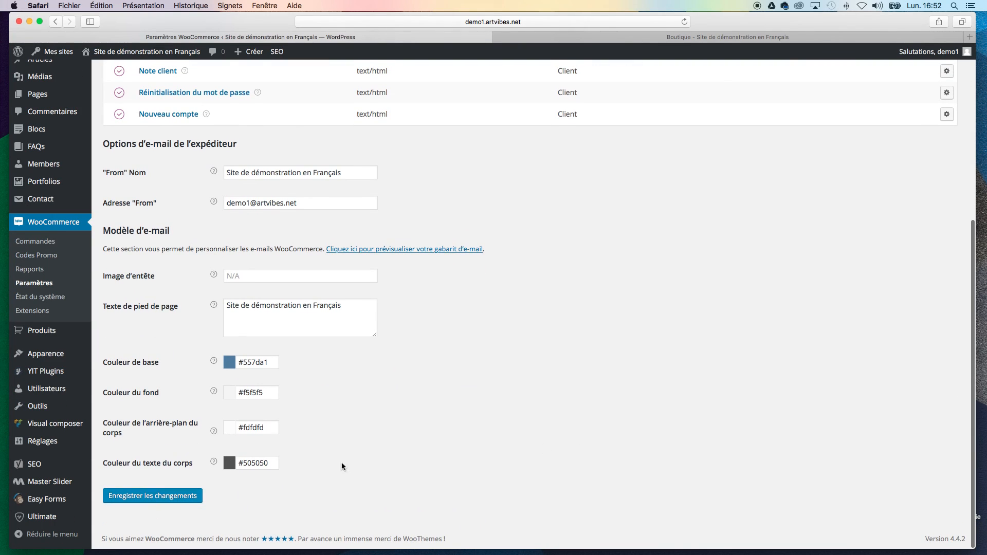
pyautogui.scroll(5, 534, 390)
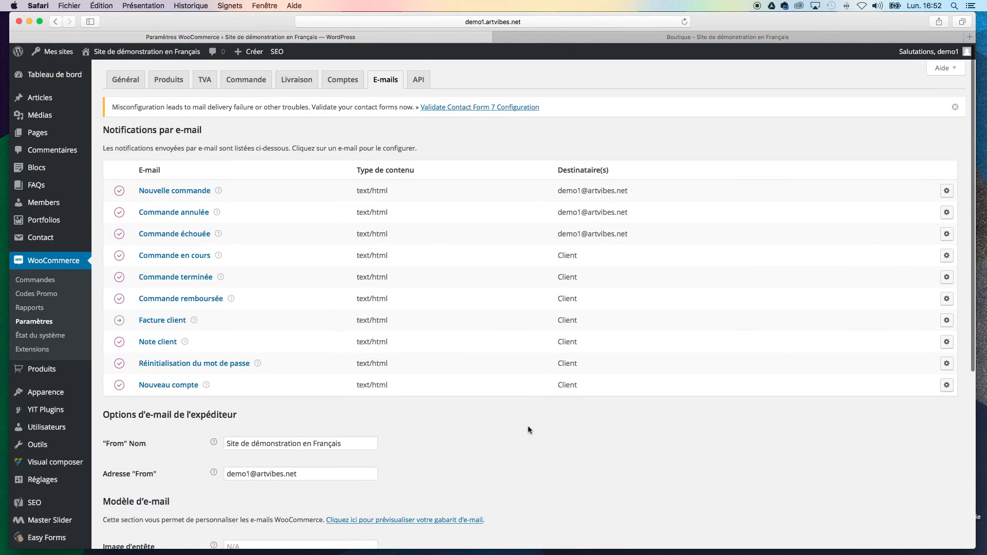